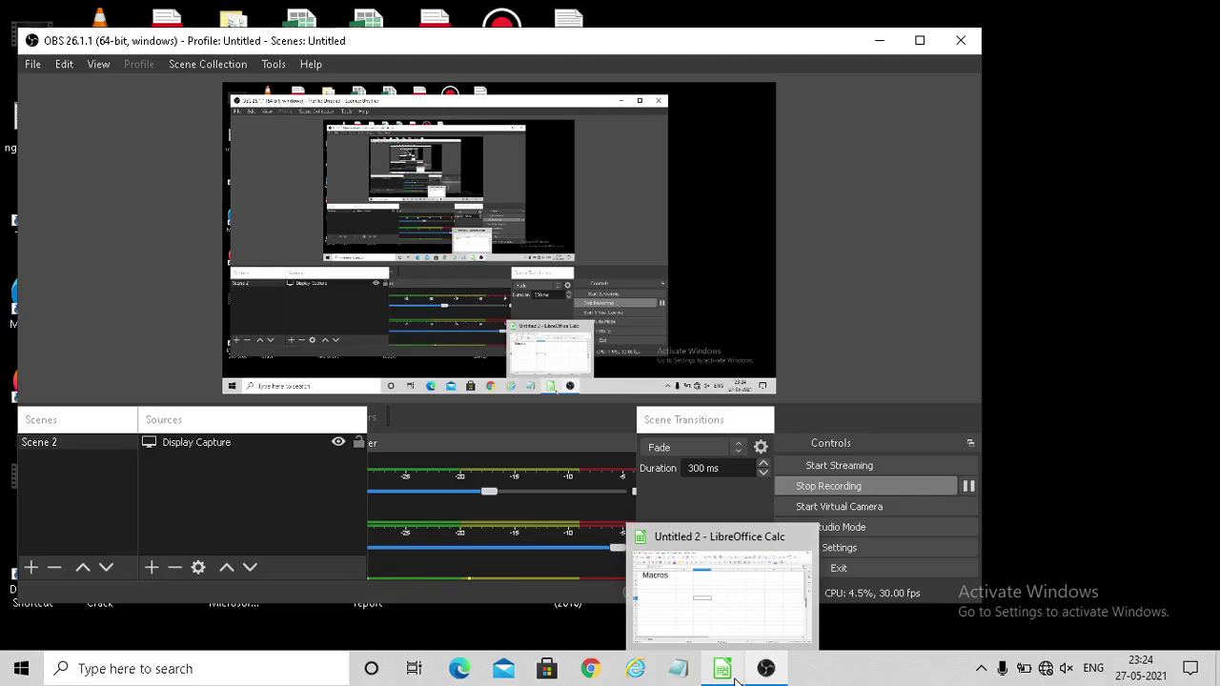
Step: Bring the Untitled 2 LibreOffice Calc window to the front, in front of OBS Studio
left_click(734, 679)
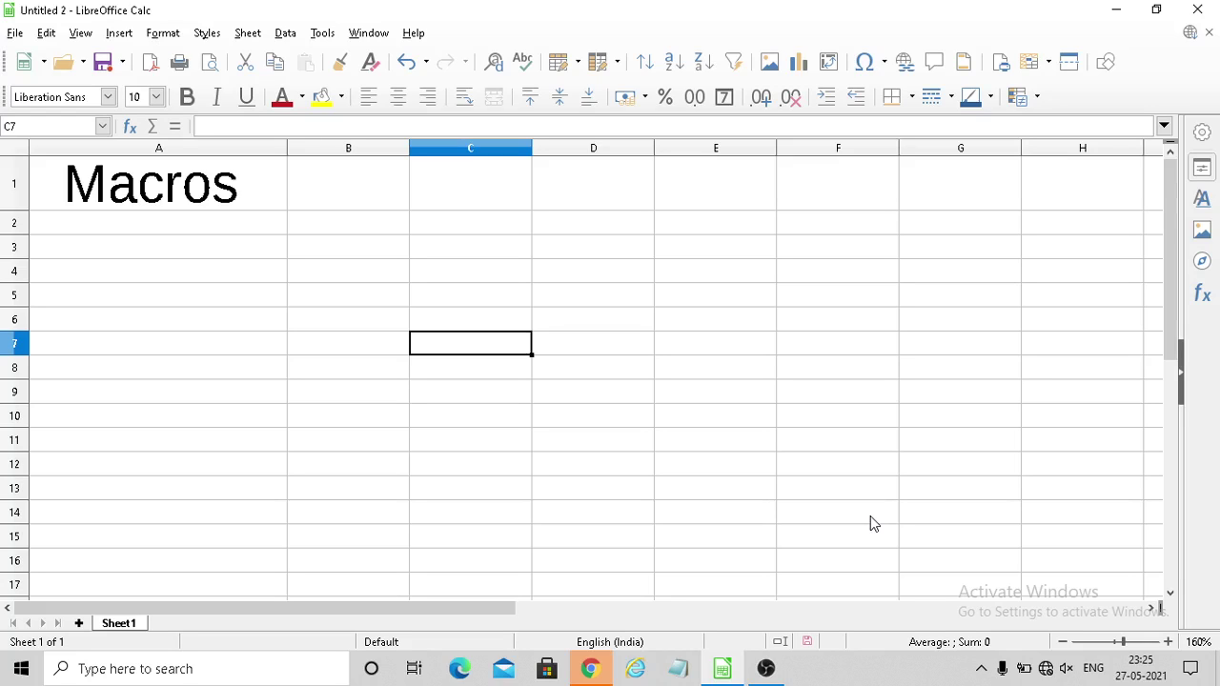
Step: Enter 10th in B4 as bold 15 pt Lucida Calligraphy, with 'th' as superscript
left_click(351, 275)
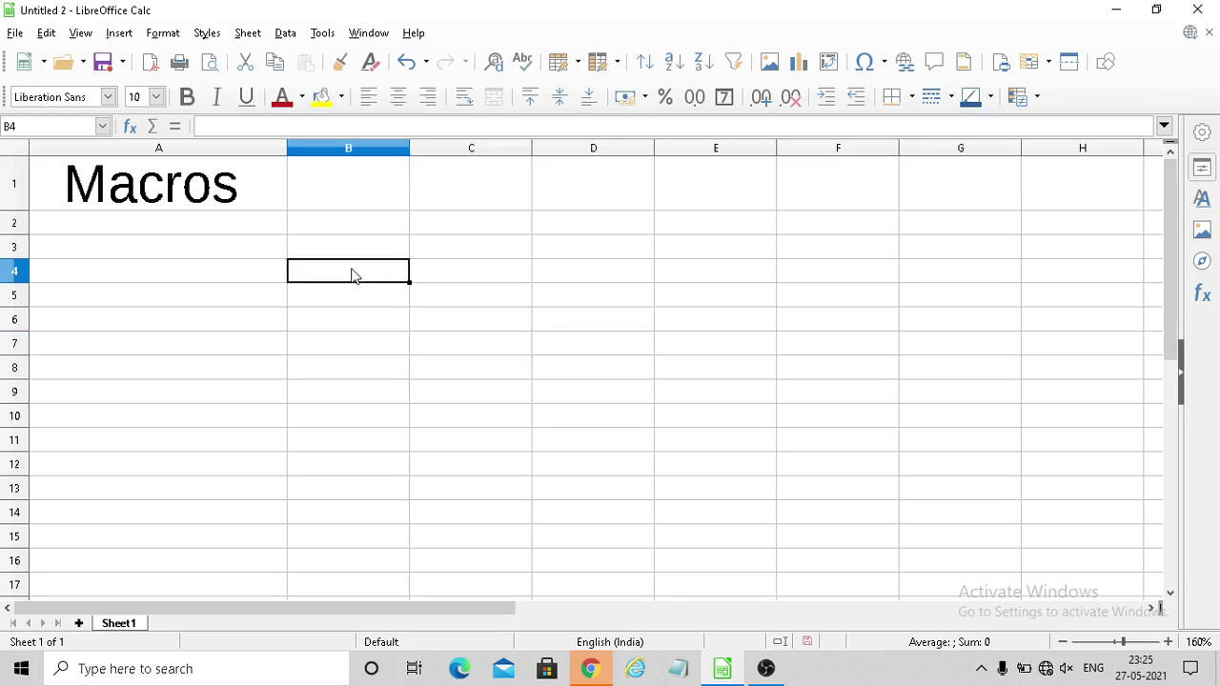
type("10t")
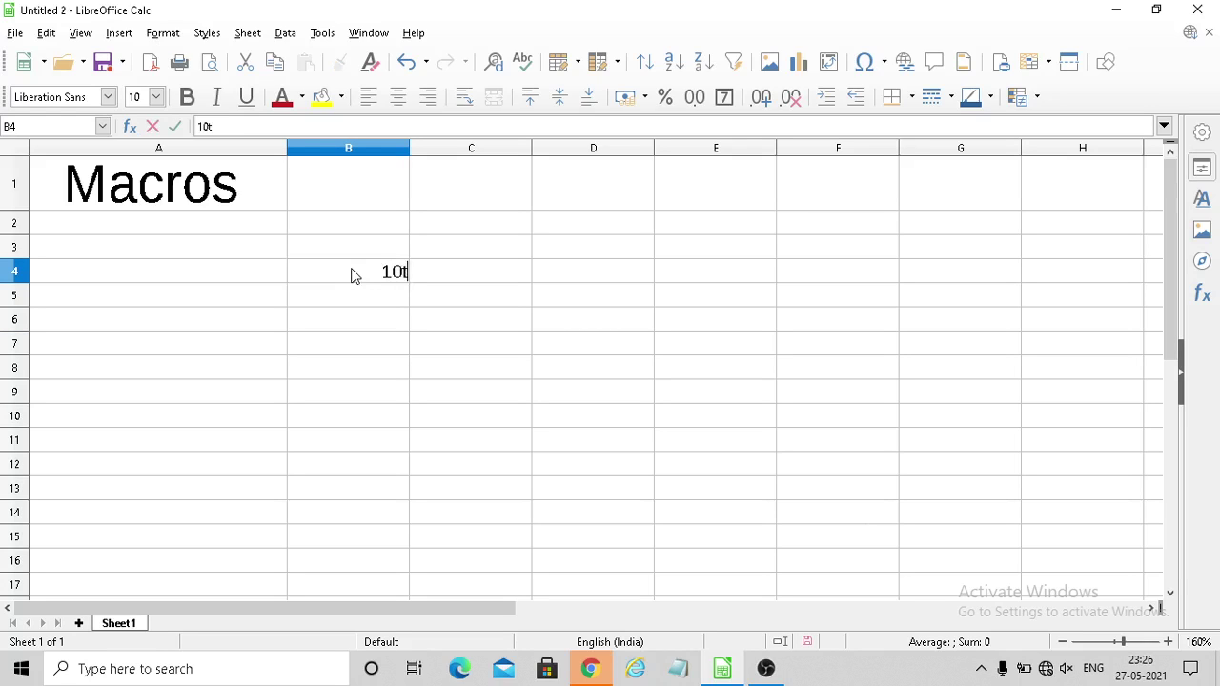
type("h")
left_click_drag(410, 273, 366, 269)
left_click(187, 97)
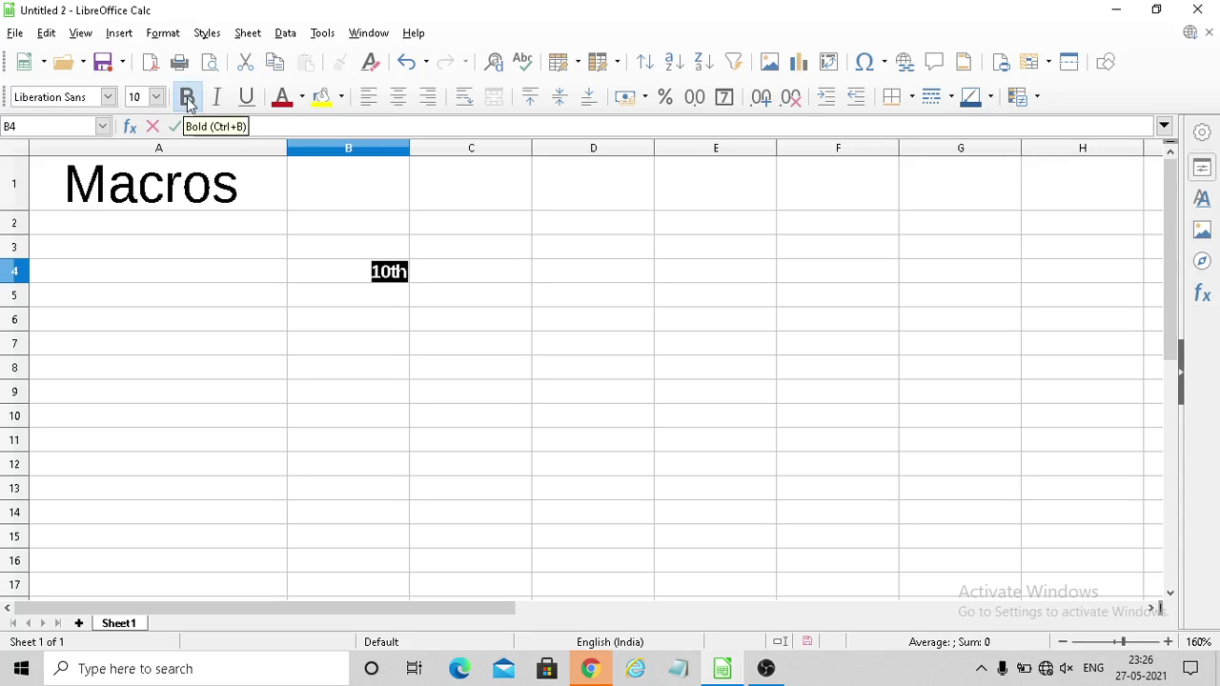
left_click(157, 99)
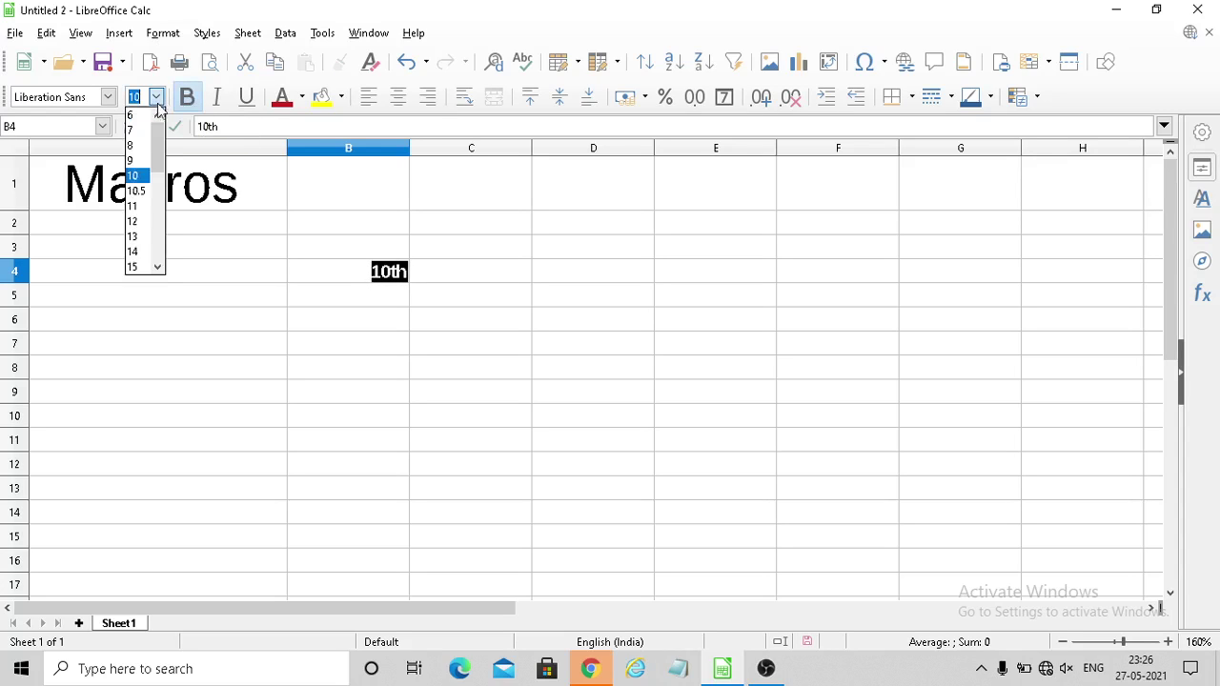
left_click(134, 267)
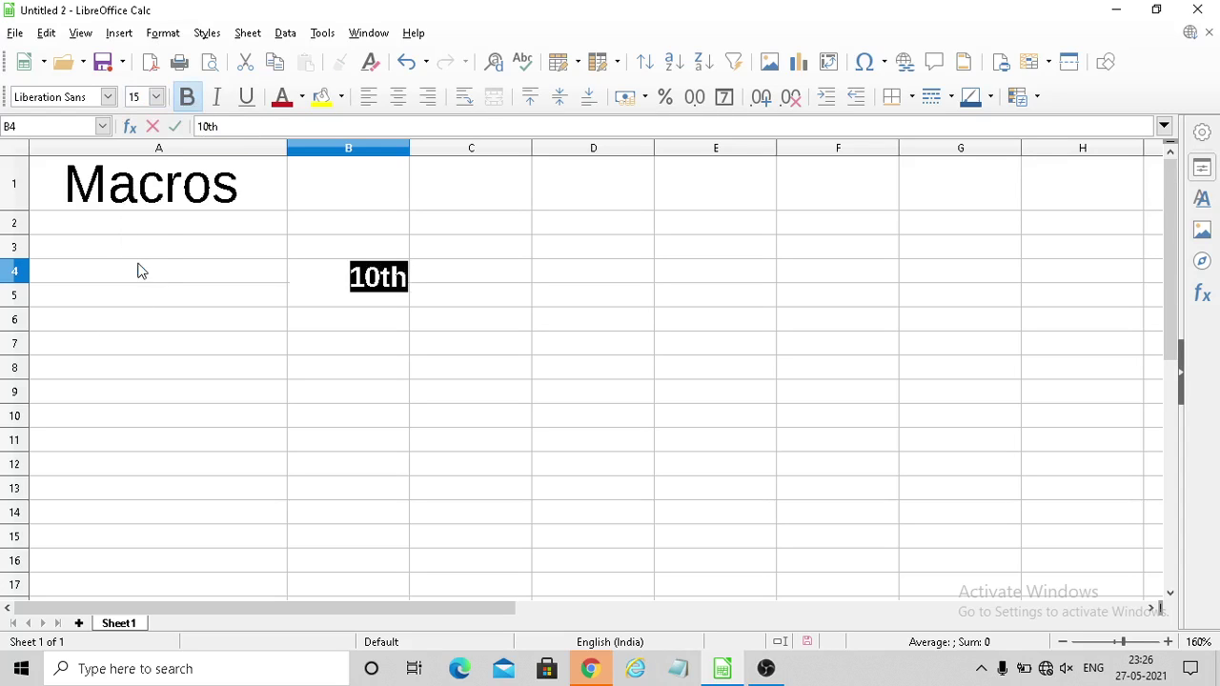
left_click(108, 97)
left_click(89, 286)
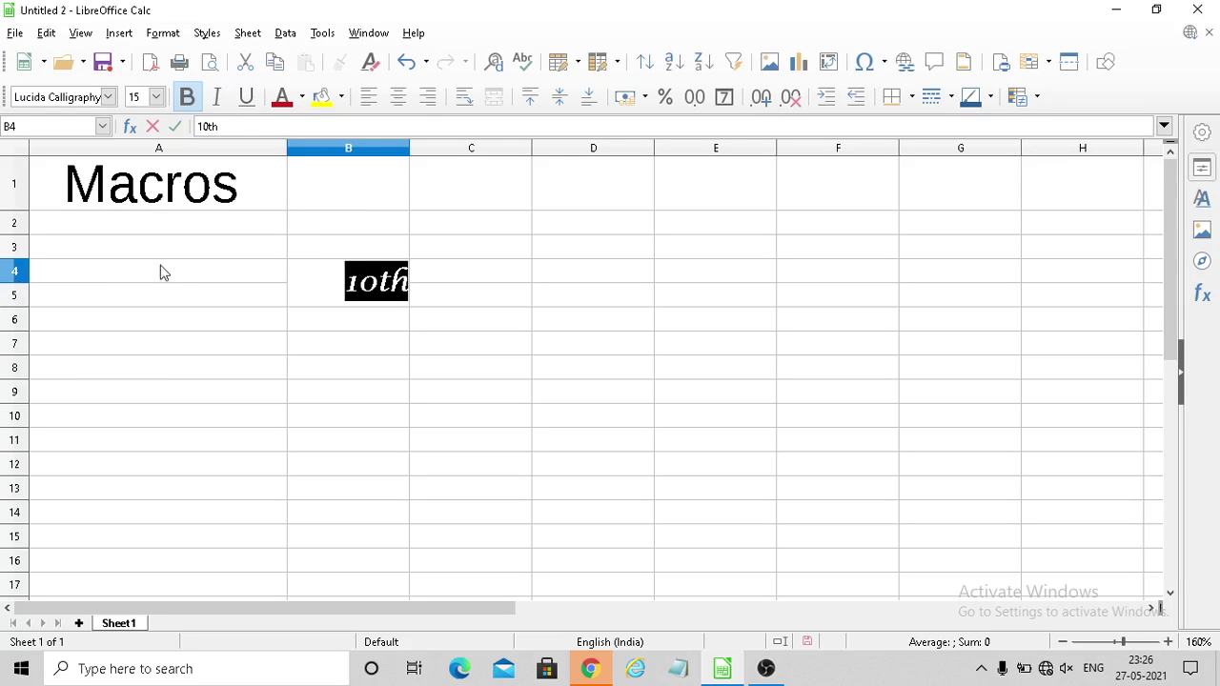
left_click(390, 277)
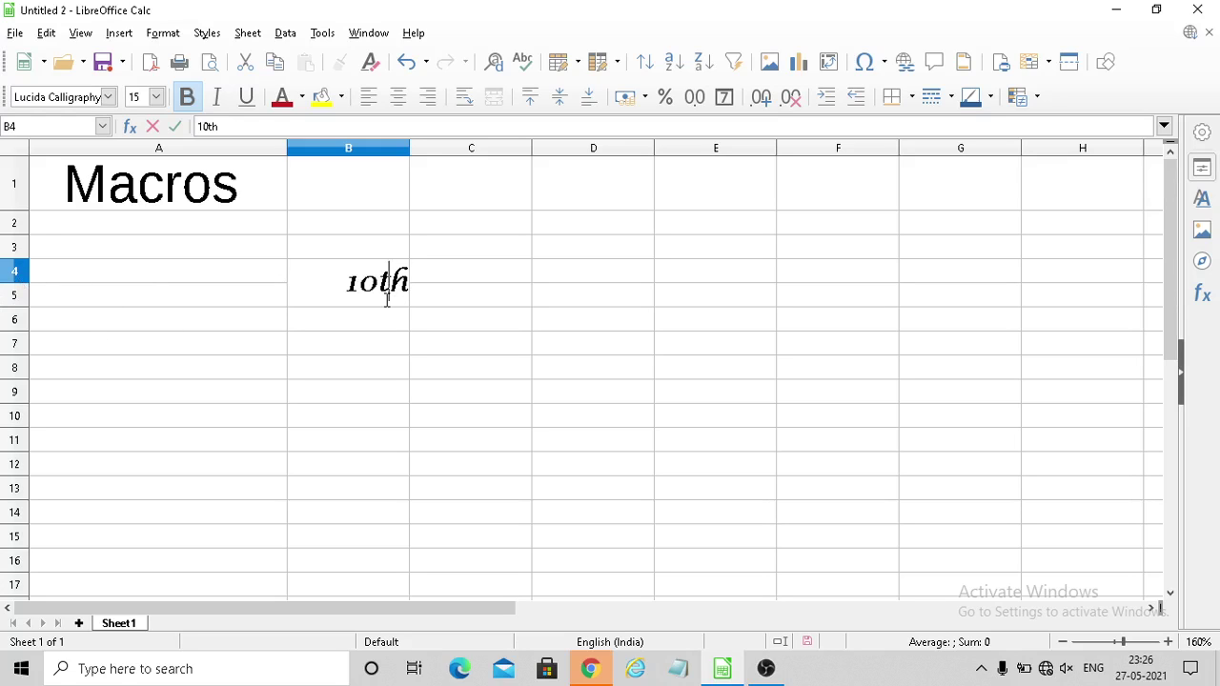
left_click(23, 292)
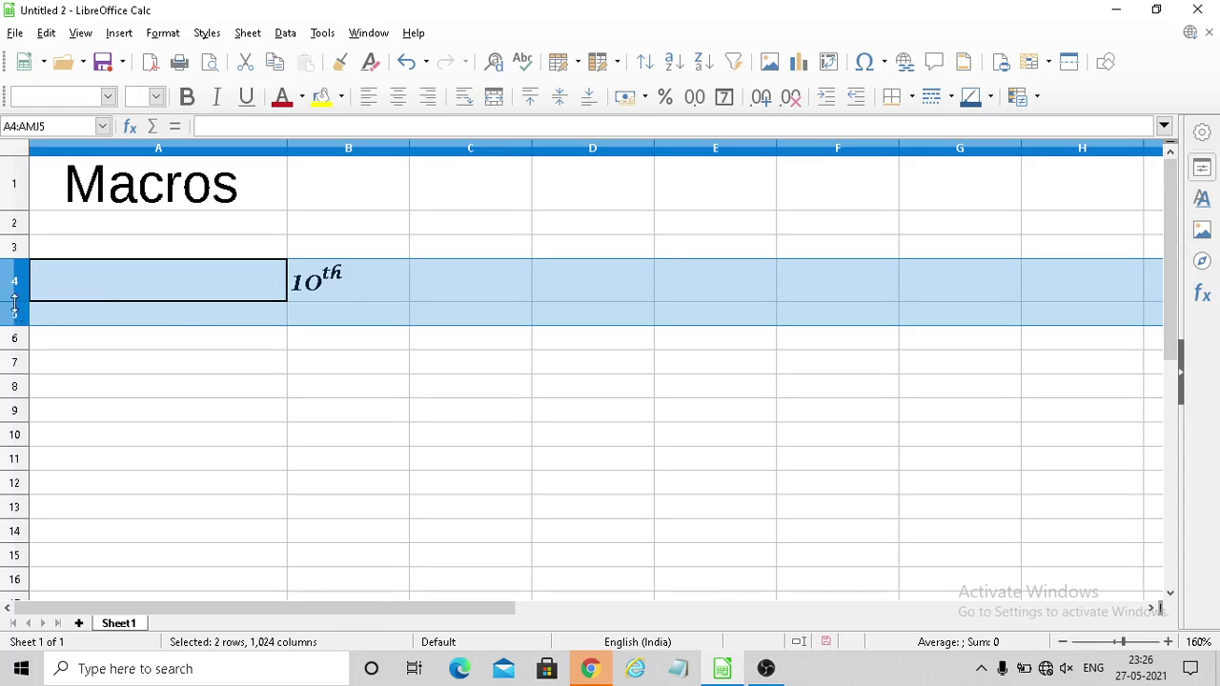
Step: Make rows 4 and 5 taller and give B4 a yellow background with dark red text
left_click_drag(13, 300, 11, 331)
left_click(402, 311)
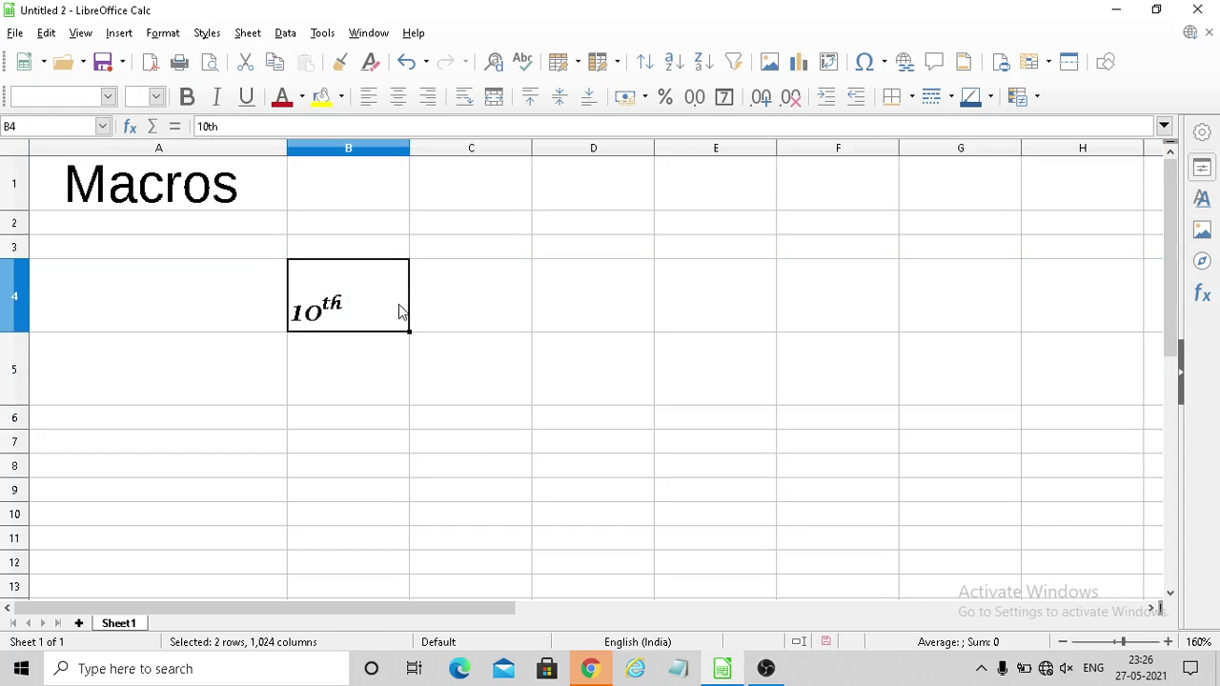
left_click(322, 97)
left_click(282, 98)
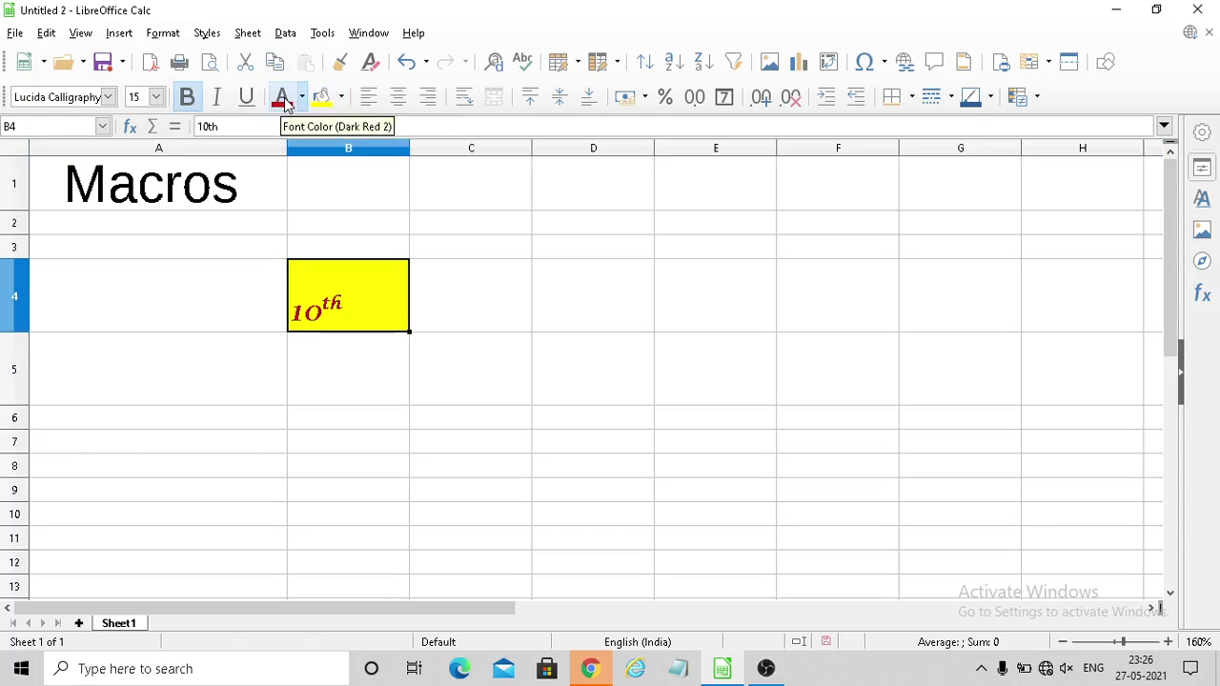
Step: Centre the 10th text in B4 both horizontally and vertically
left_click(453, 402)
left_click(348, 293)
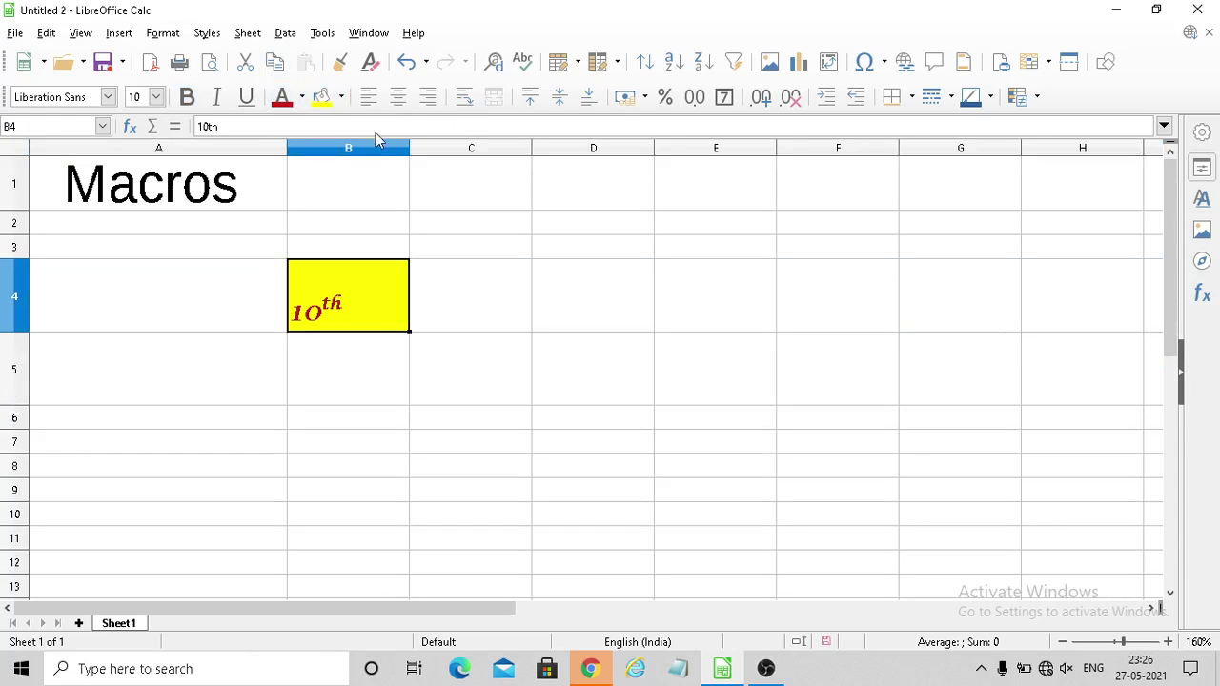
left_click(399, 100)
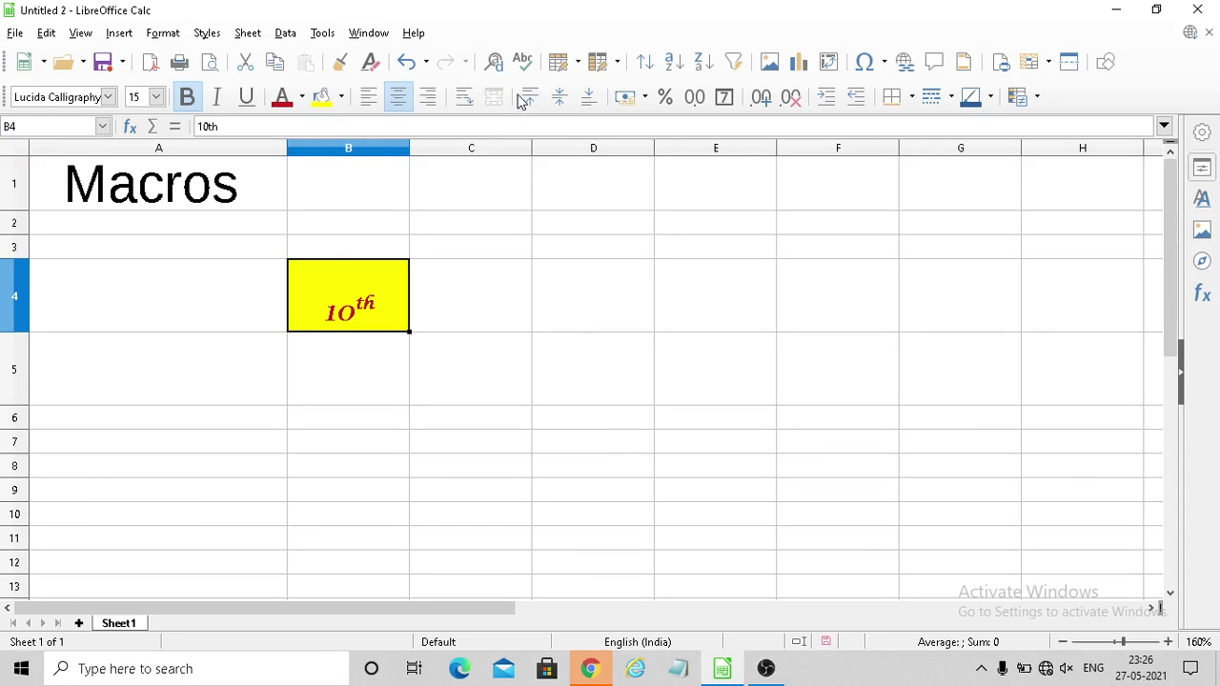
left_click(561, 97)
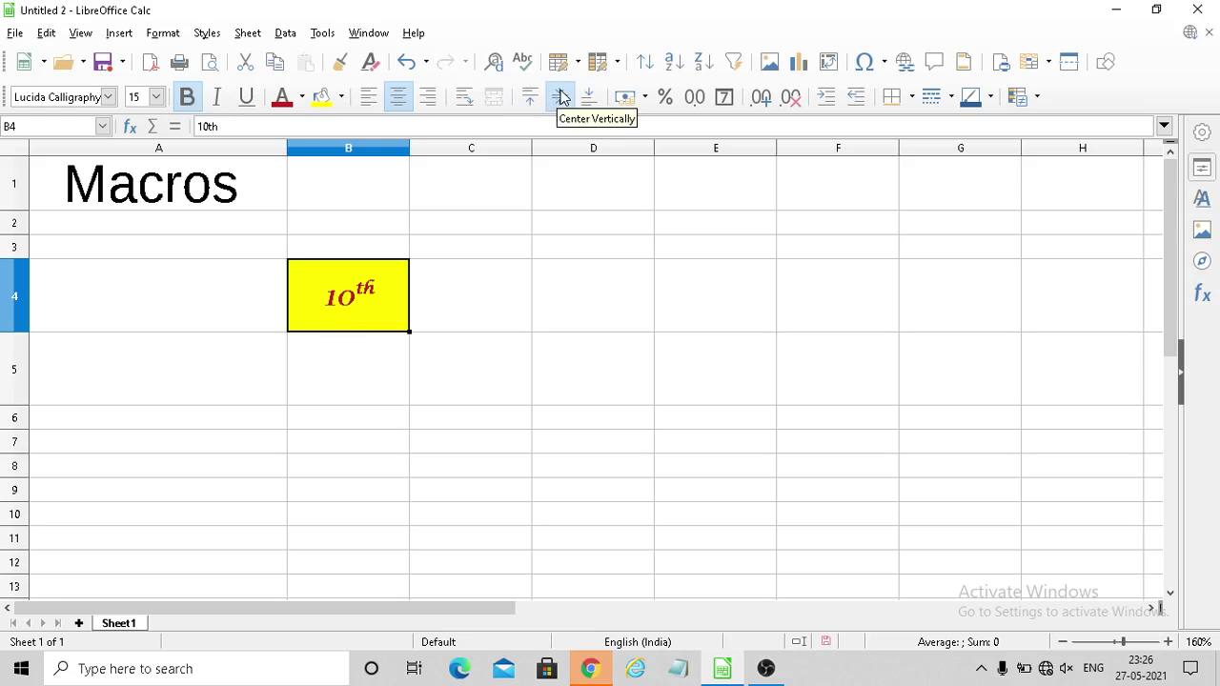
left_click(455, 313)
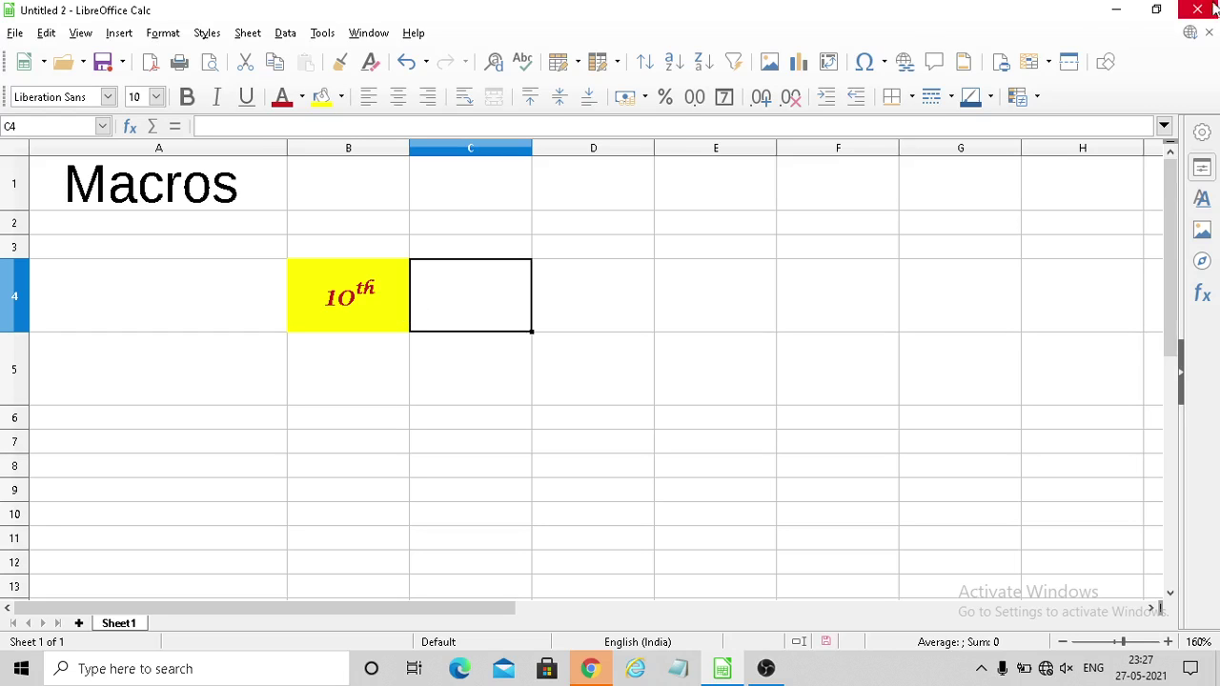
left_click(1118, 12)
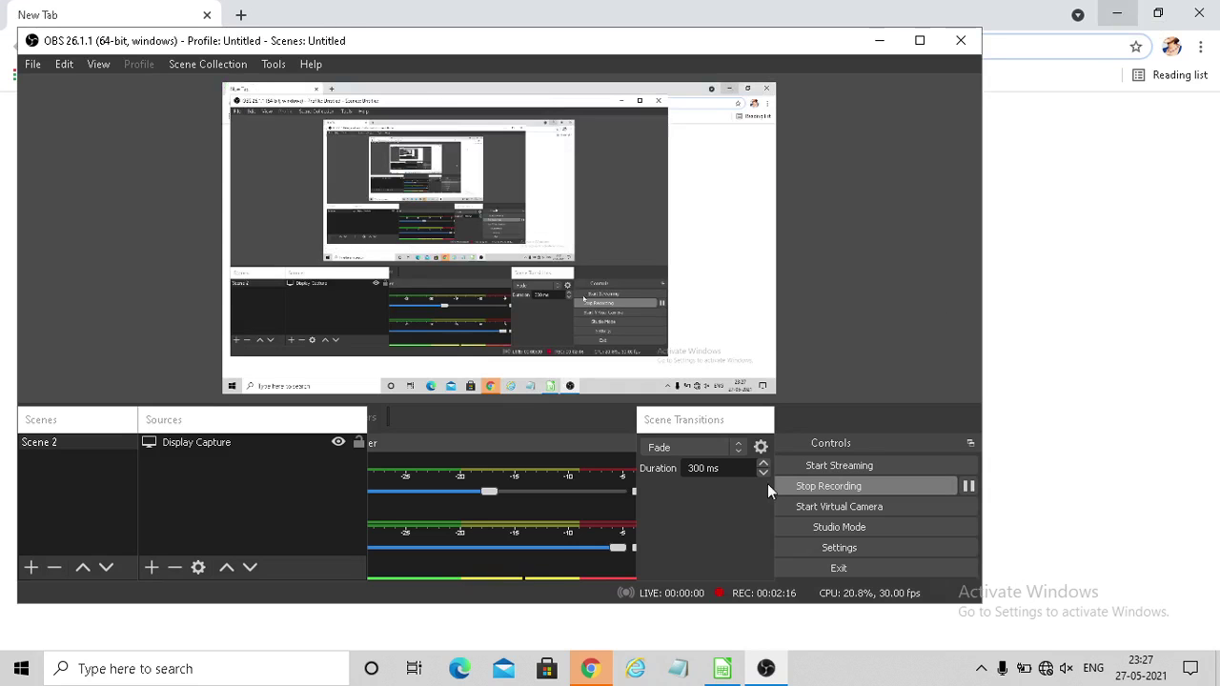
left_click(725, 669)
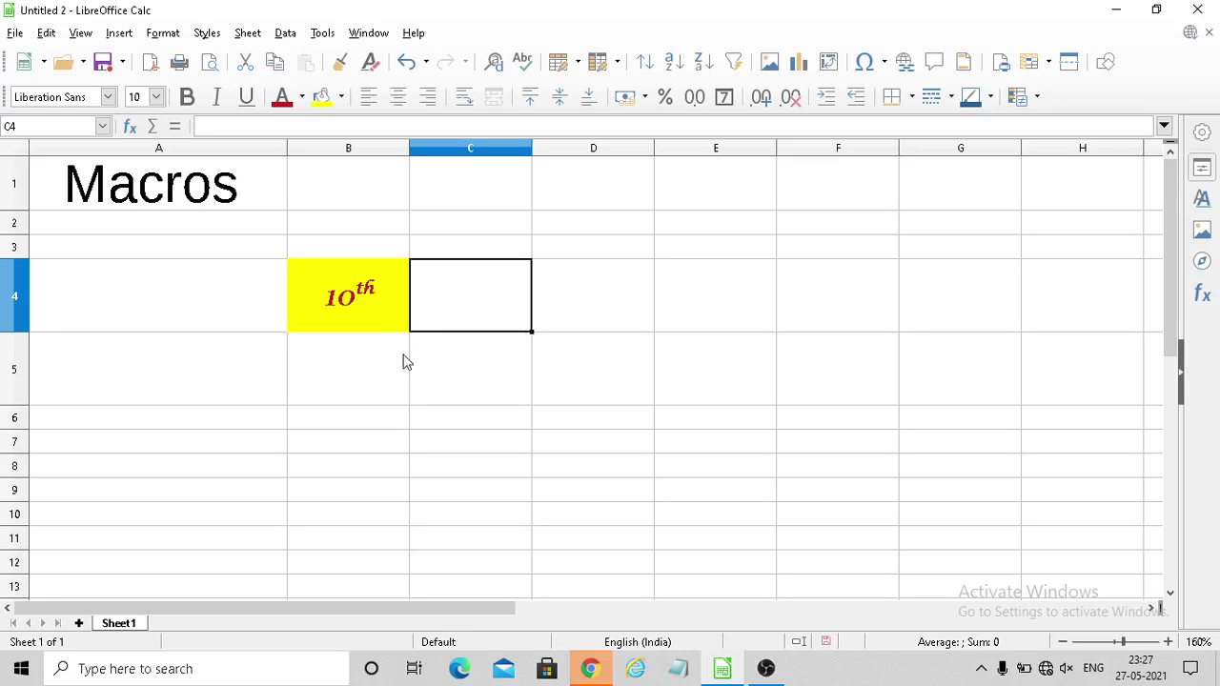
Step: Type Heemo into cell C5
left_click(350, 309)
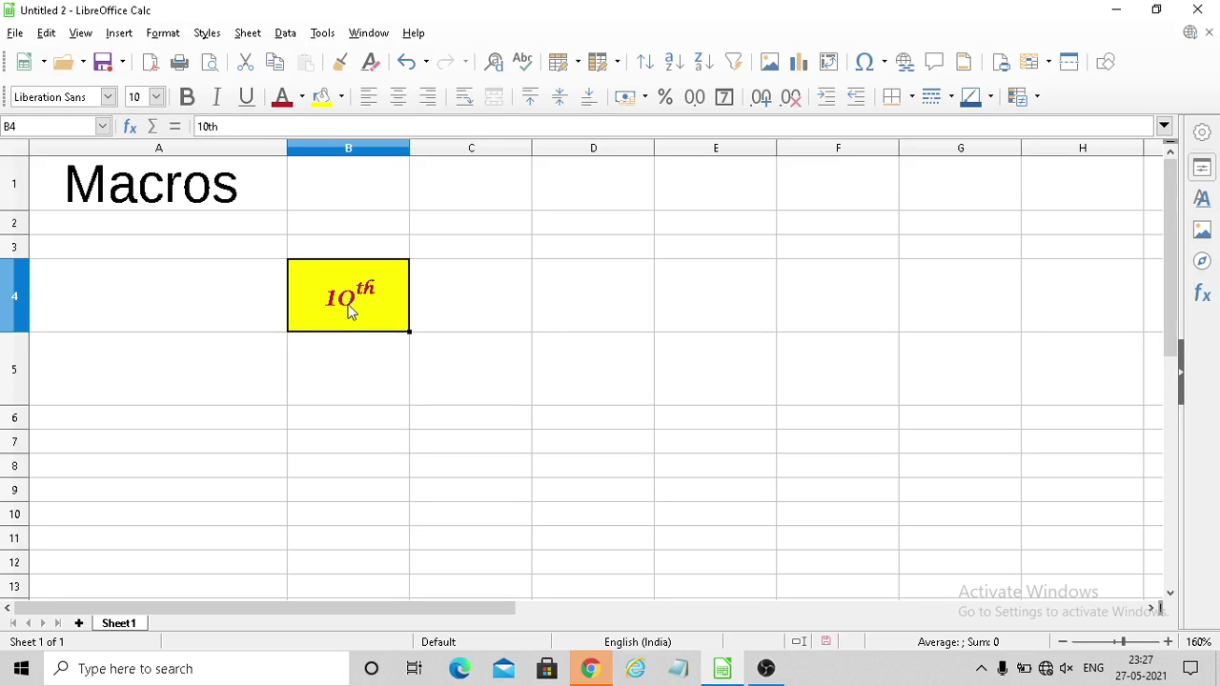
left_click(450, 385)
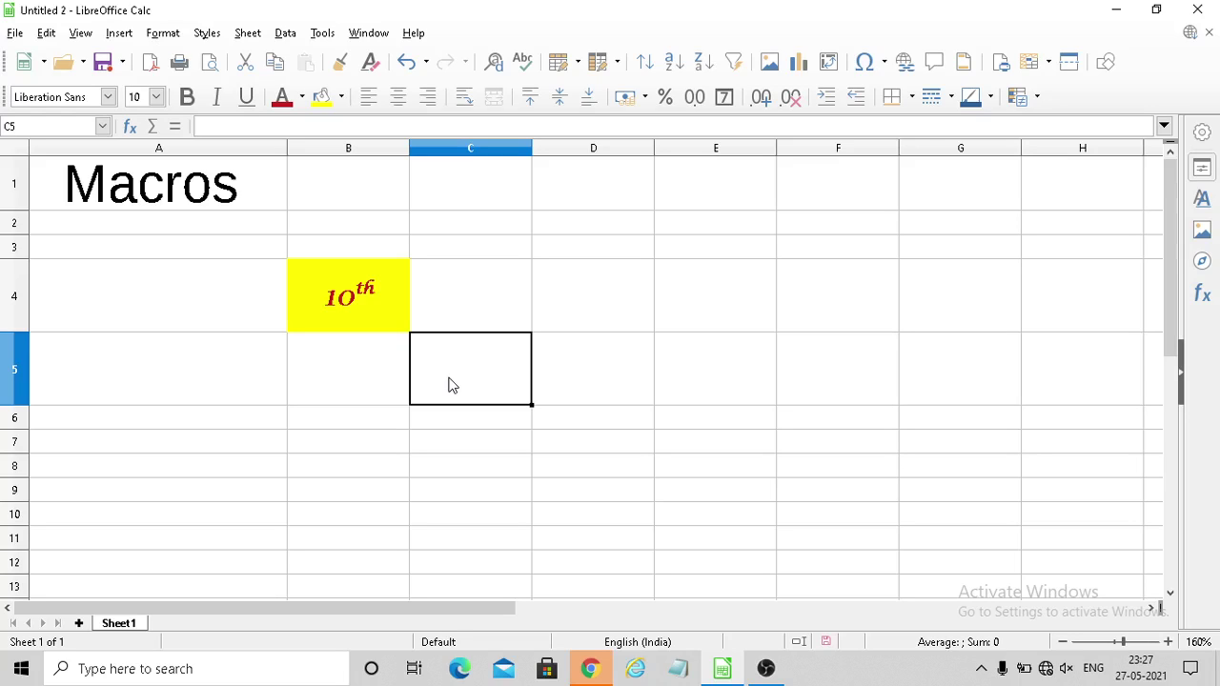
type("Heem")
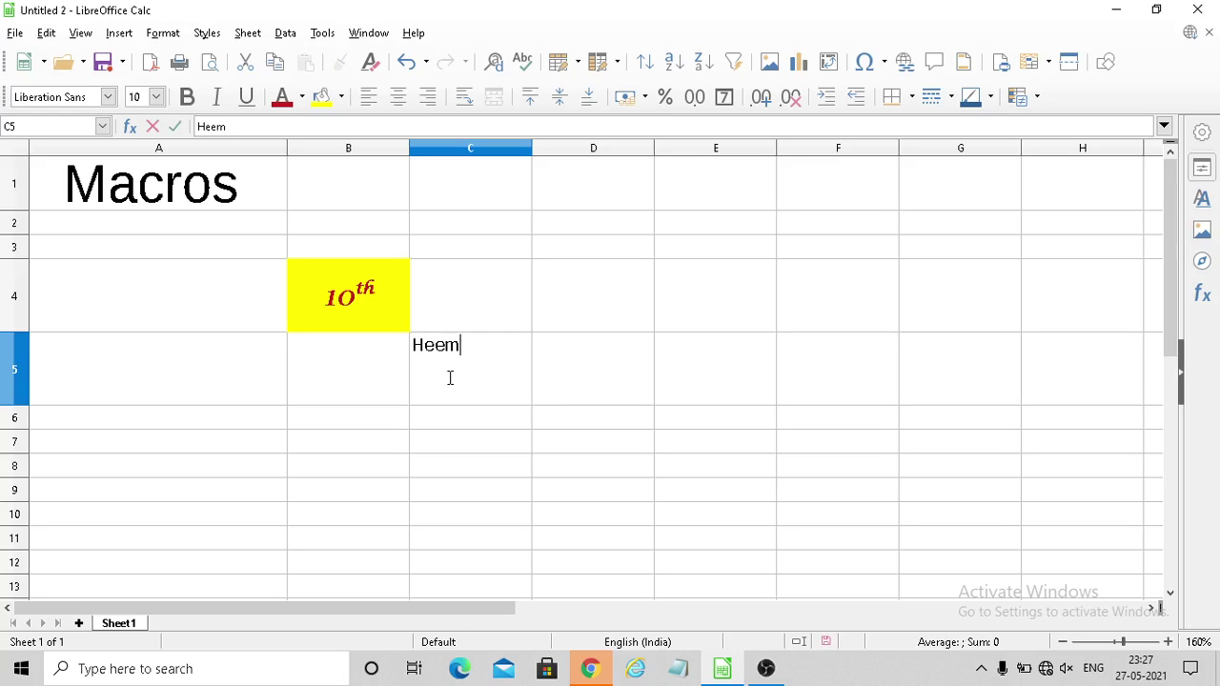
type("o")
left_click(323, 34)
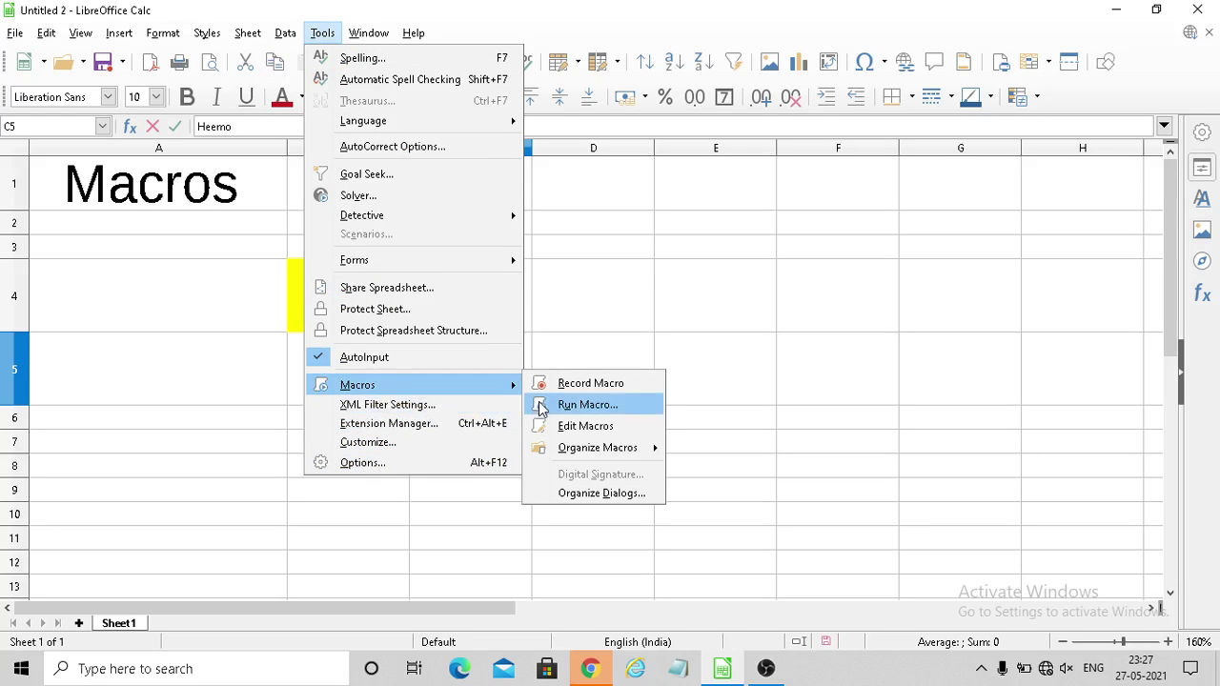
mouse_move(358, 385)
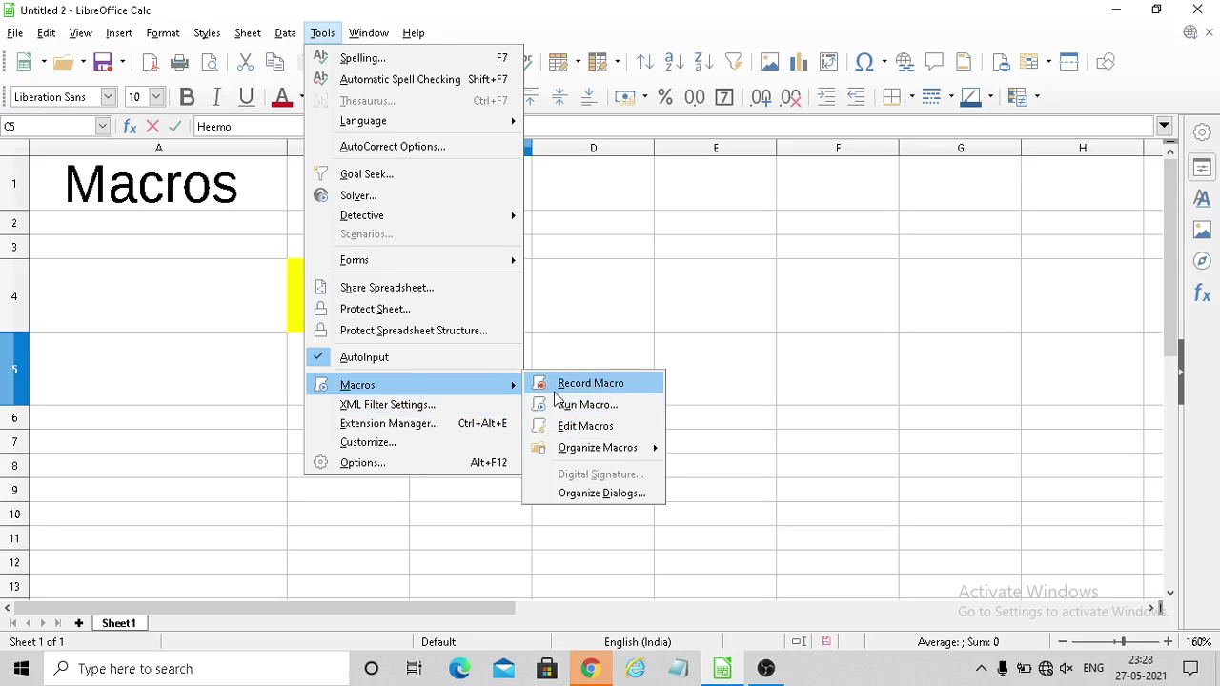
left_click(586, 428)
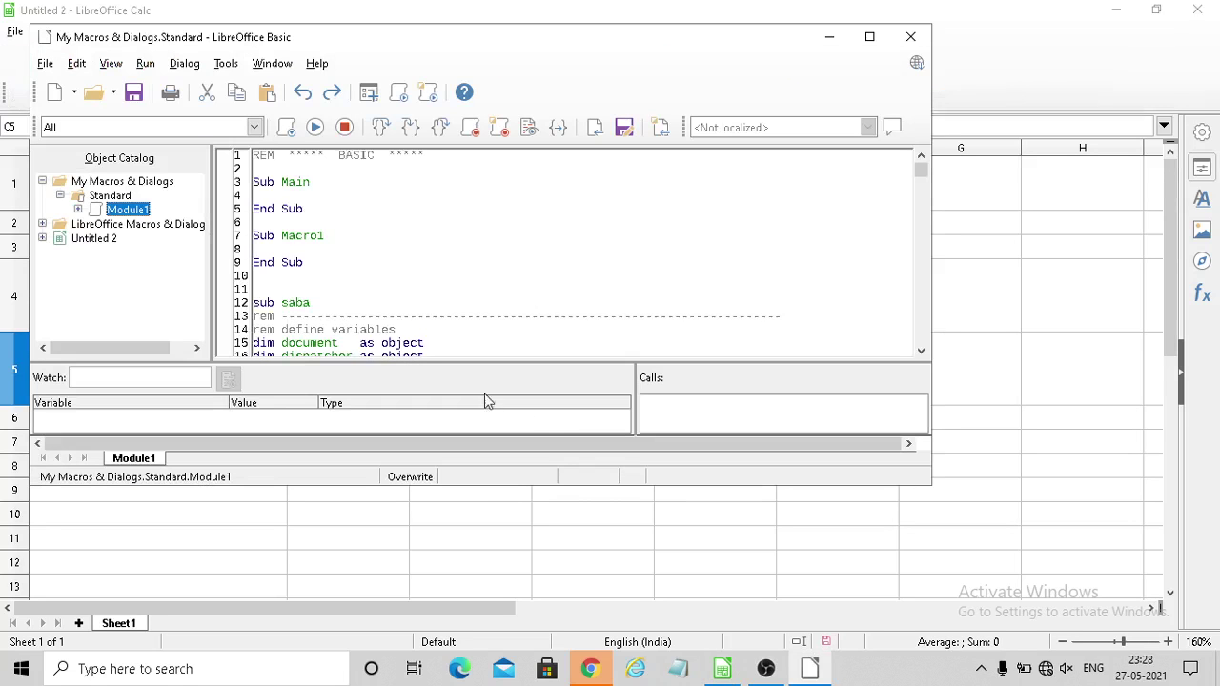
left_click(910, 39)
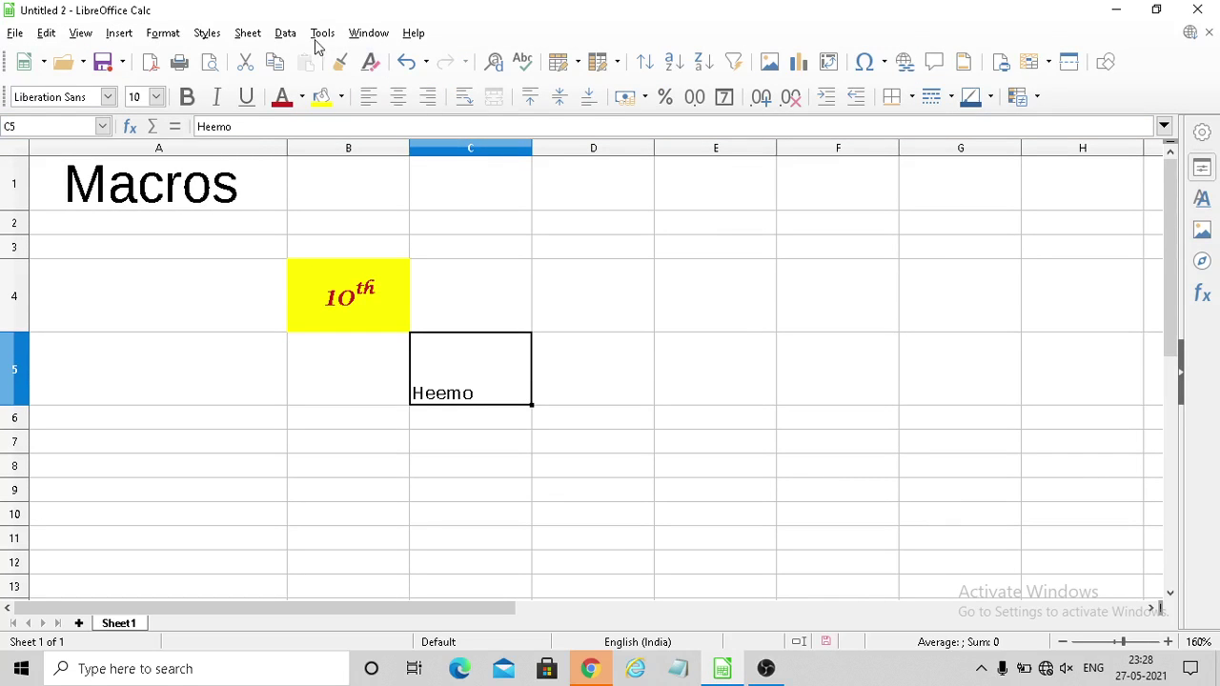
Step: Start recording a new macro with Tools > Macros > Record Macro, and move the recording controls aside
left_click(321, 36)
mouse_move(358, 385)
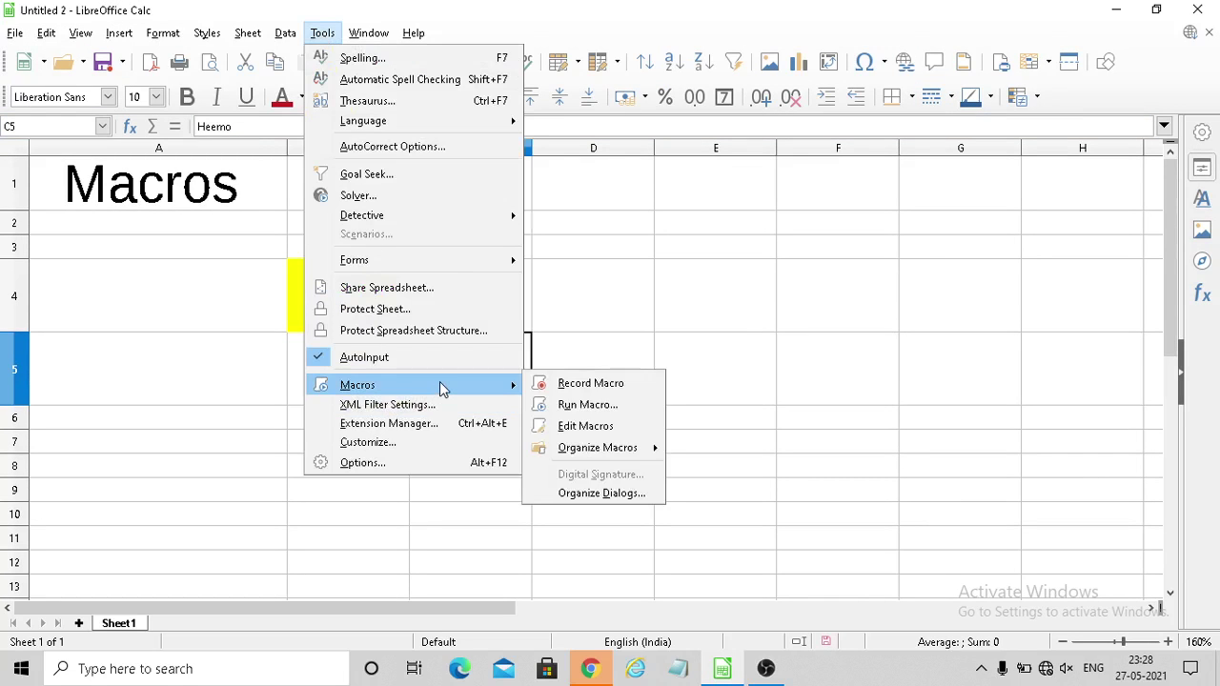
left_click(613, 392)
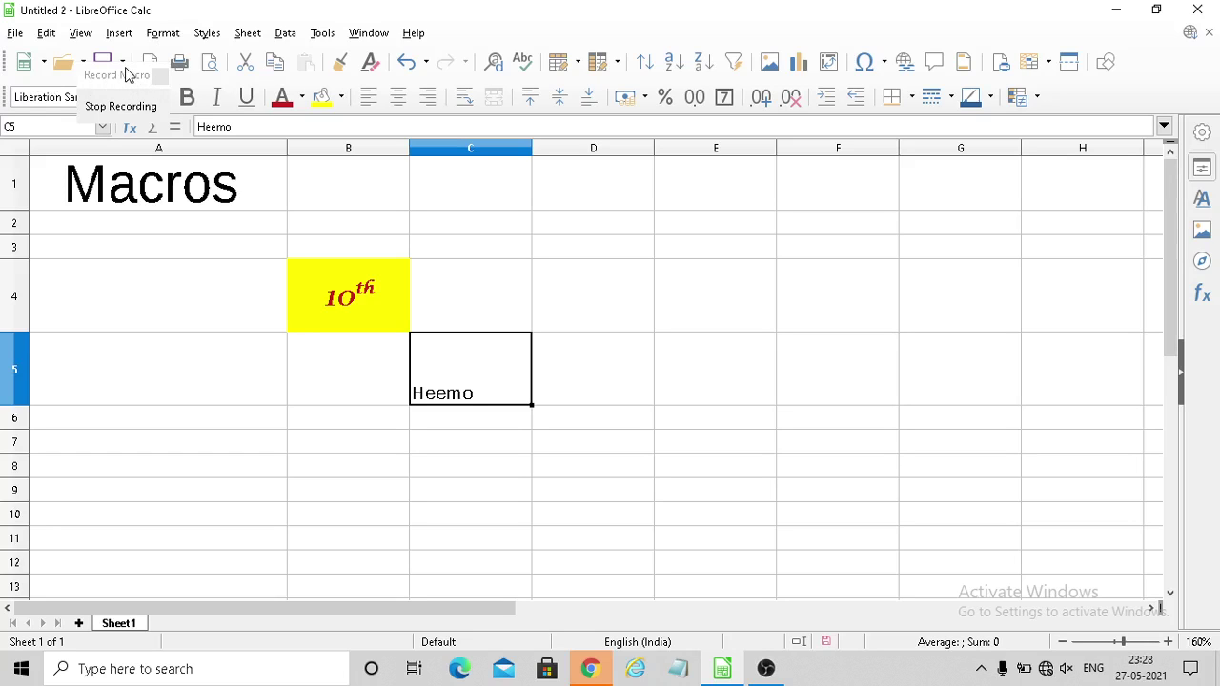
left_click_drag(125, 68, 147, 210)
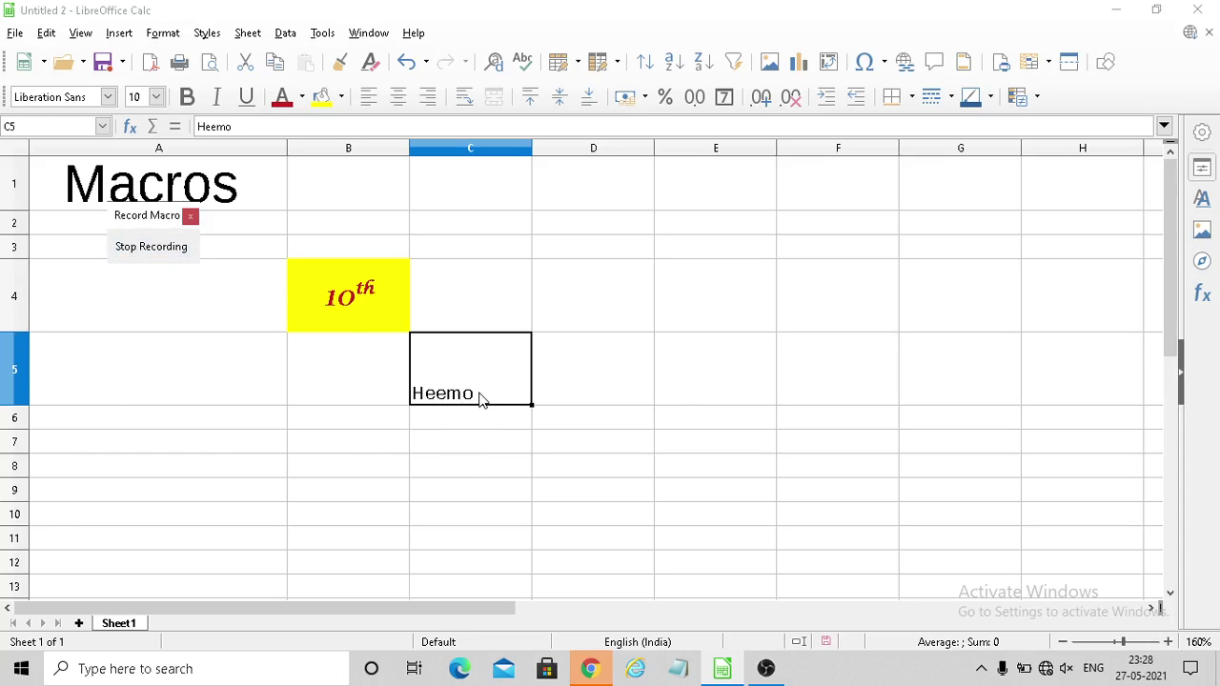
Step: Set Heemo in C5 to 20 pt Amiri Quran
key("shift+Left")
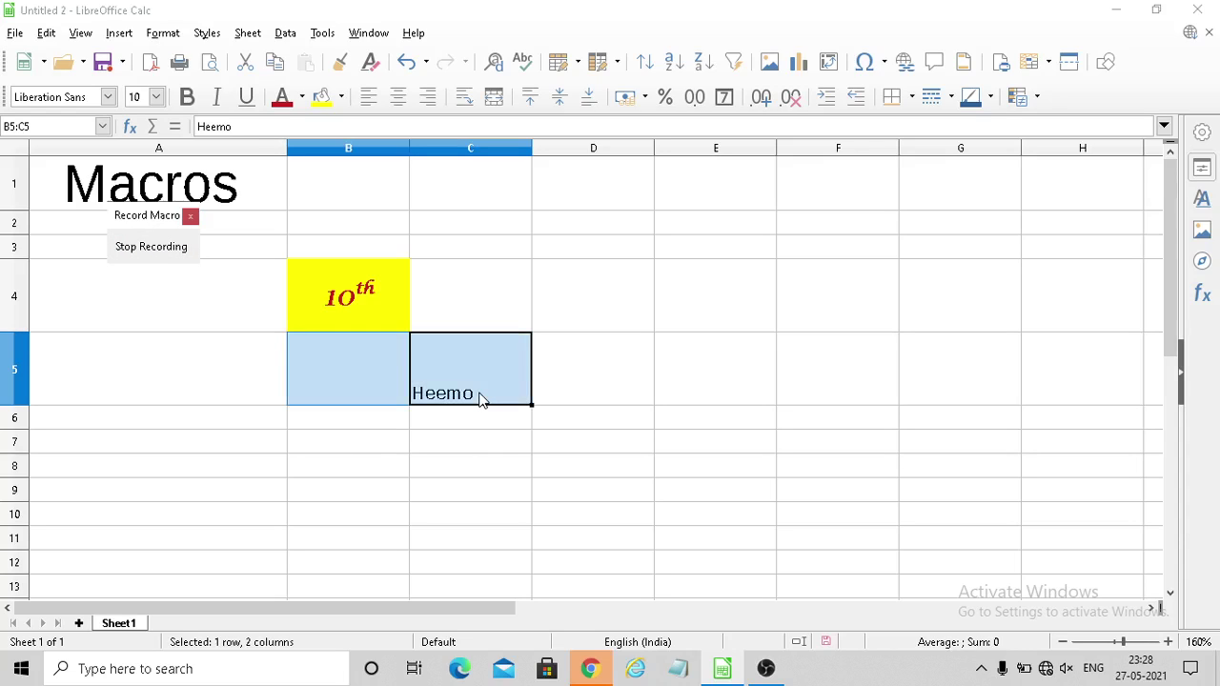
left_click(482, 398)
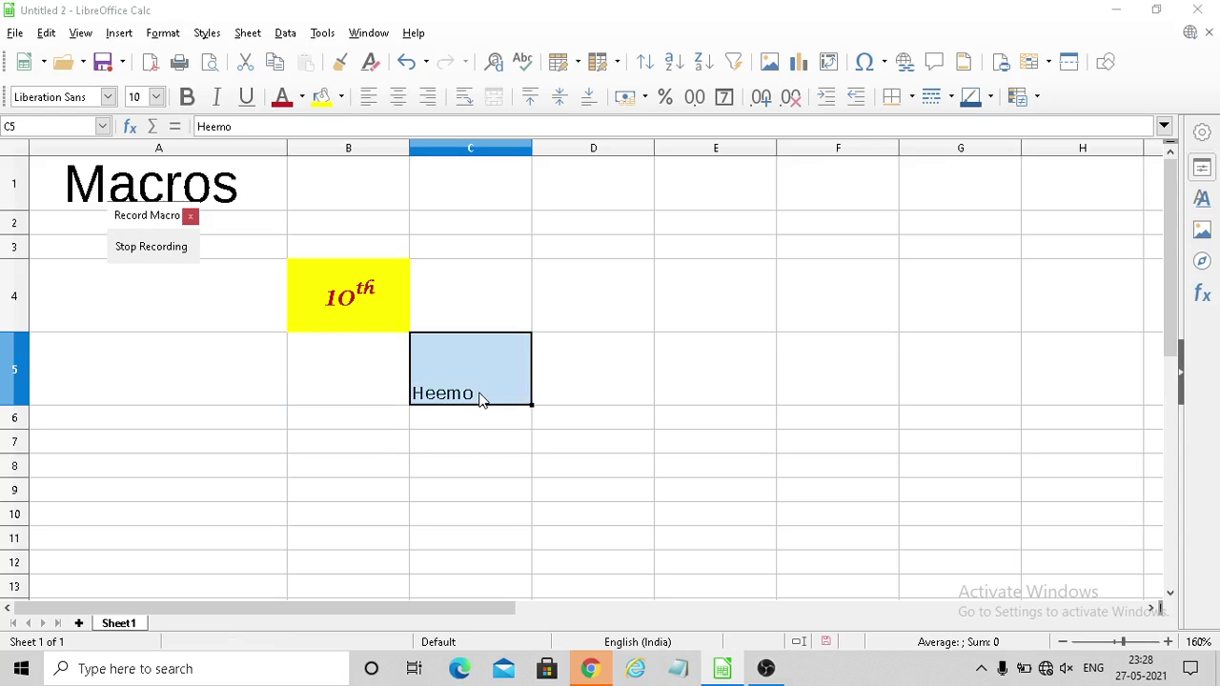
left_click(157, 96)
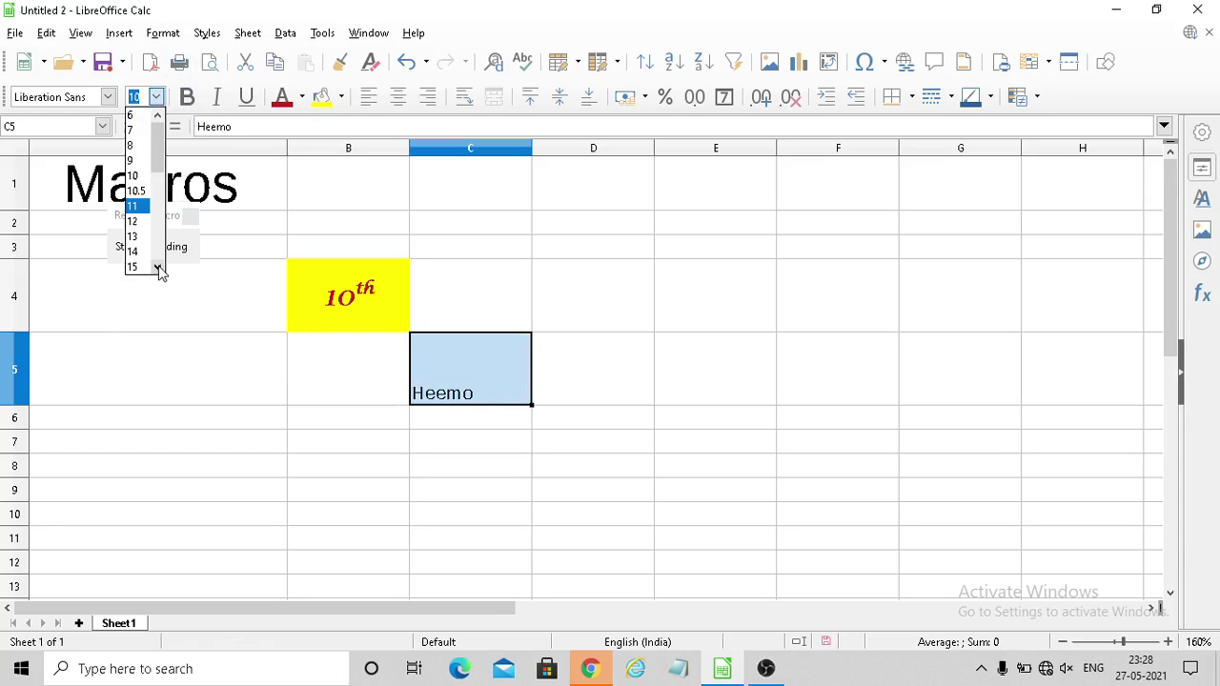
scroll(156, 265, "down", 2)
scroll(157, 265, "down", 2)
scroll(152, 266, "down", 1)
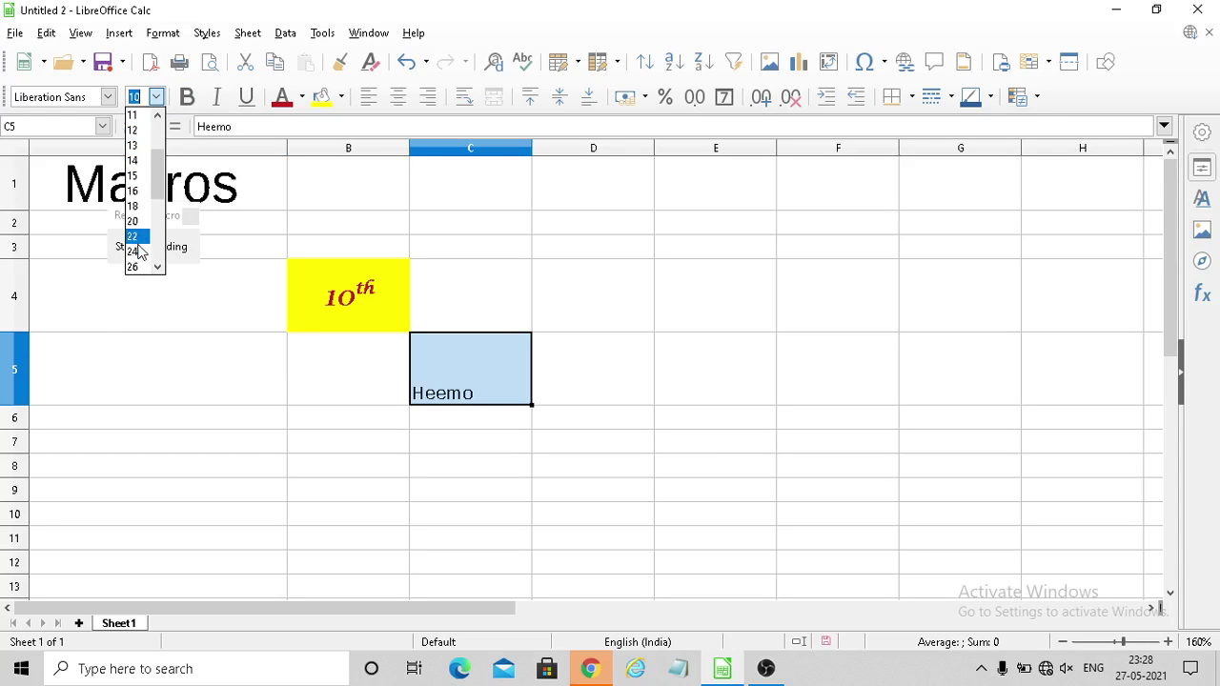
left_click(136, 252)
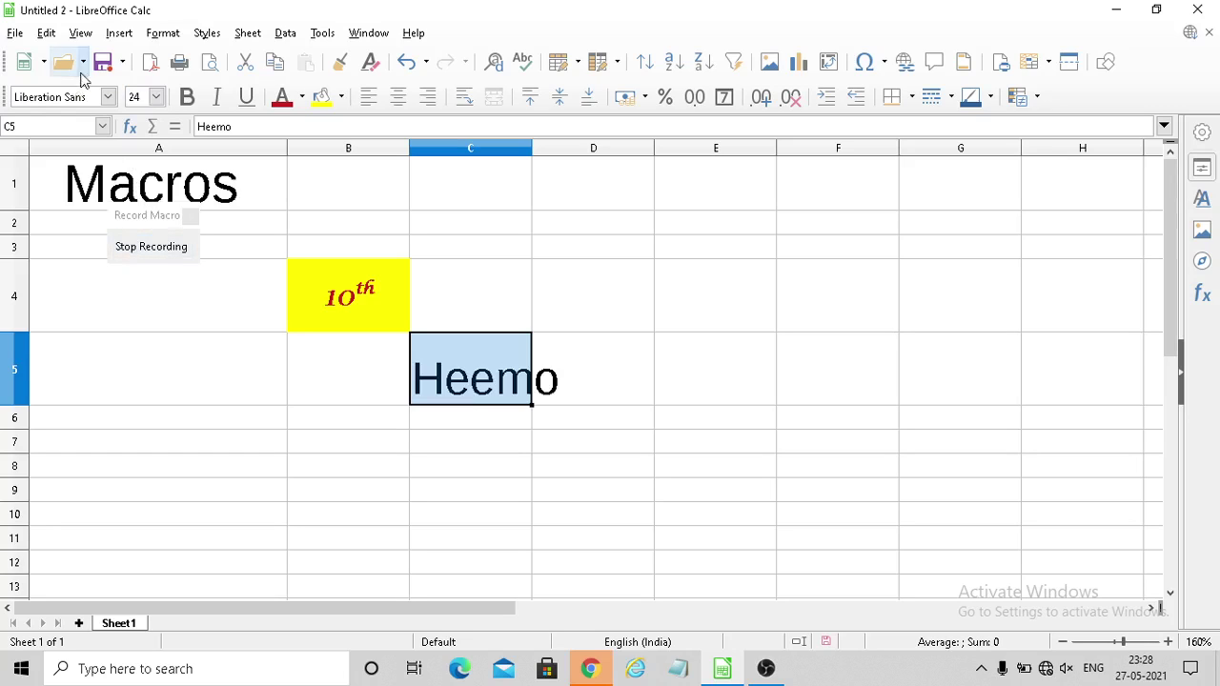
left_click(157, 99)
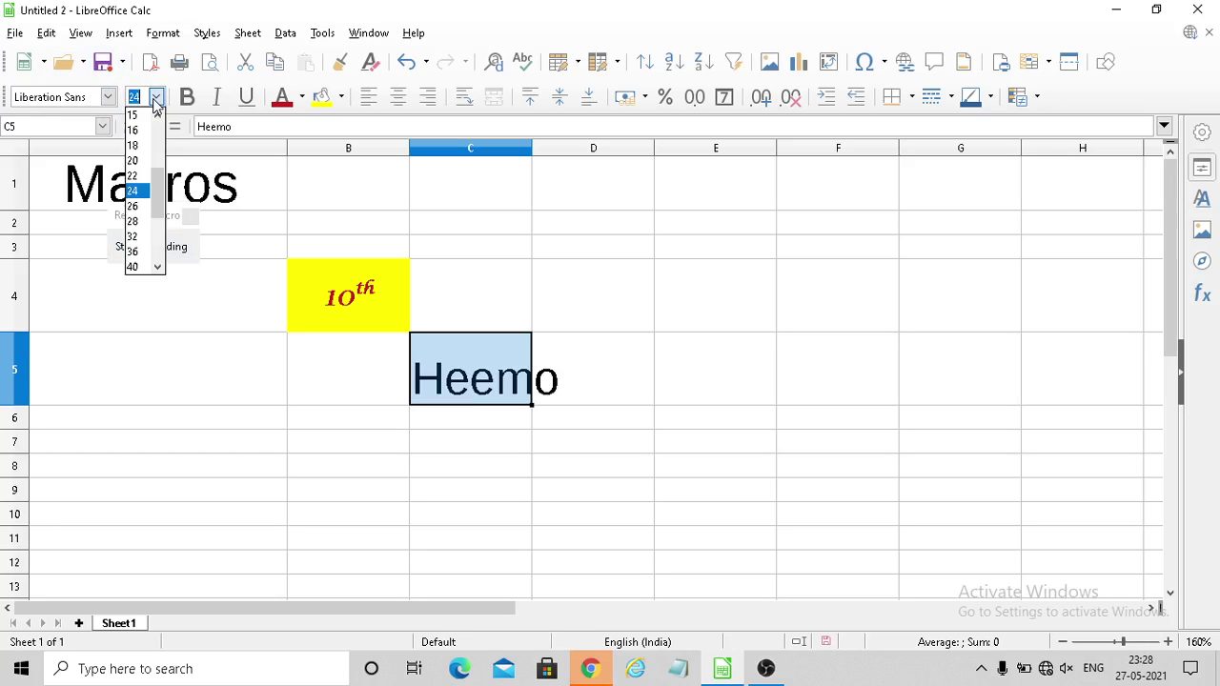
left_click(139, 160)
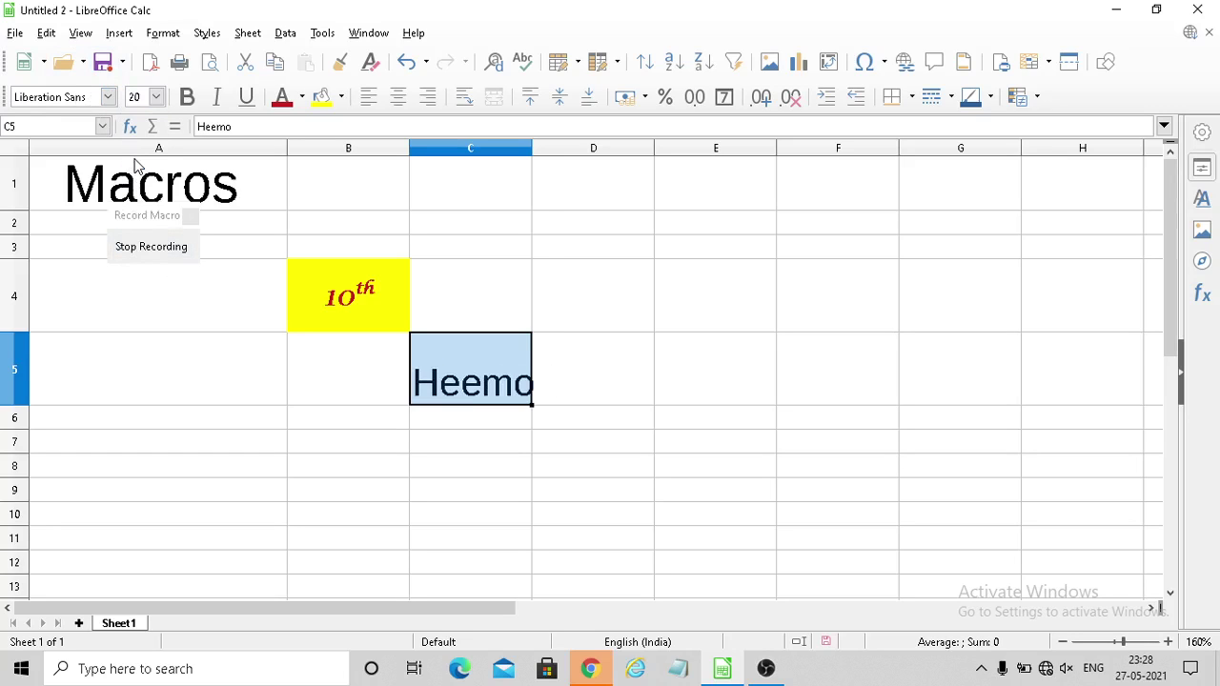
left_click(107, 97)
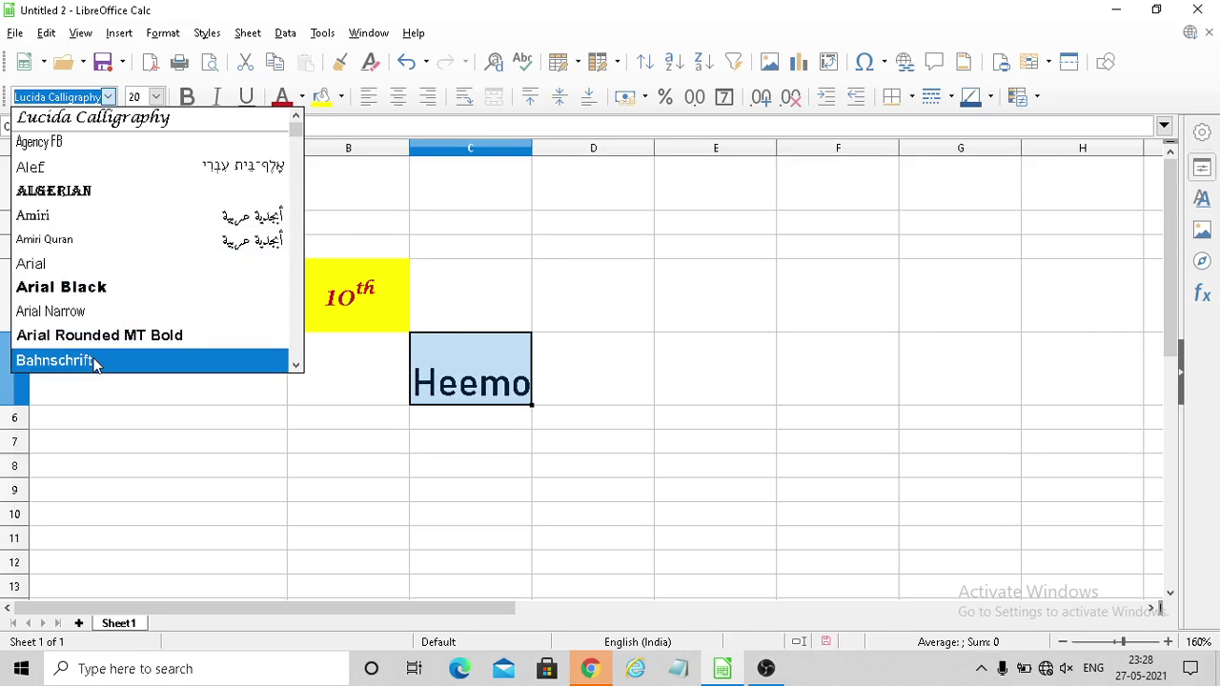
left_click(65, 247)
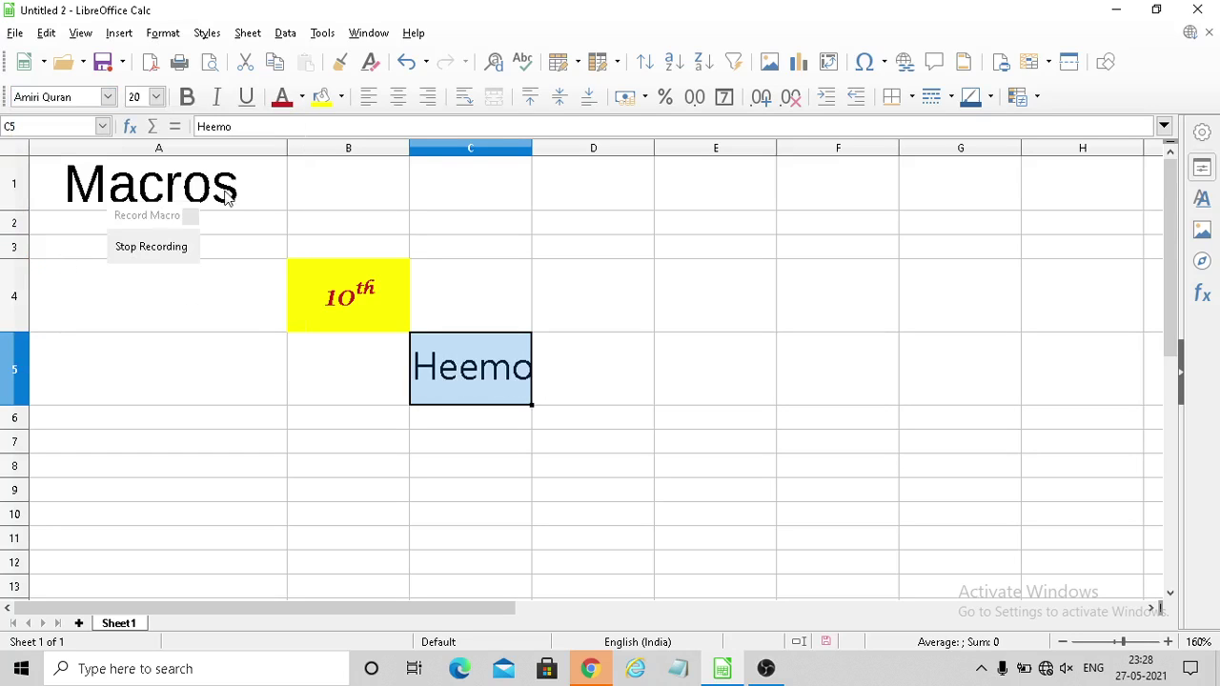
Step: Make Heemo bold, italic and underlined, dark red on yellow, centred both ways
left_click(187, 99)
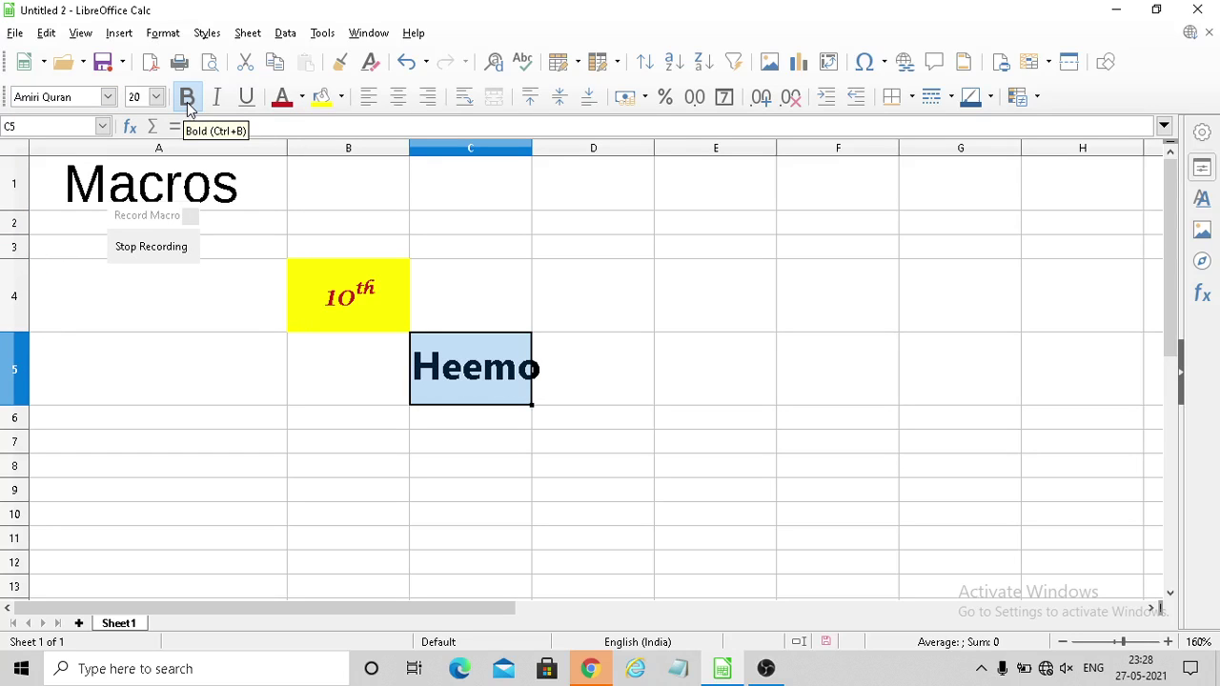
left_click(217, 101)
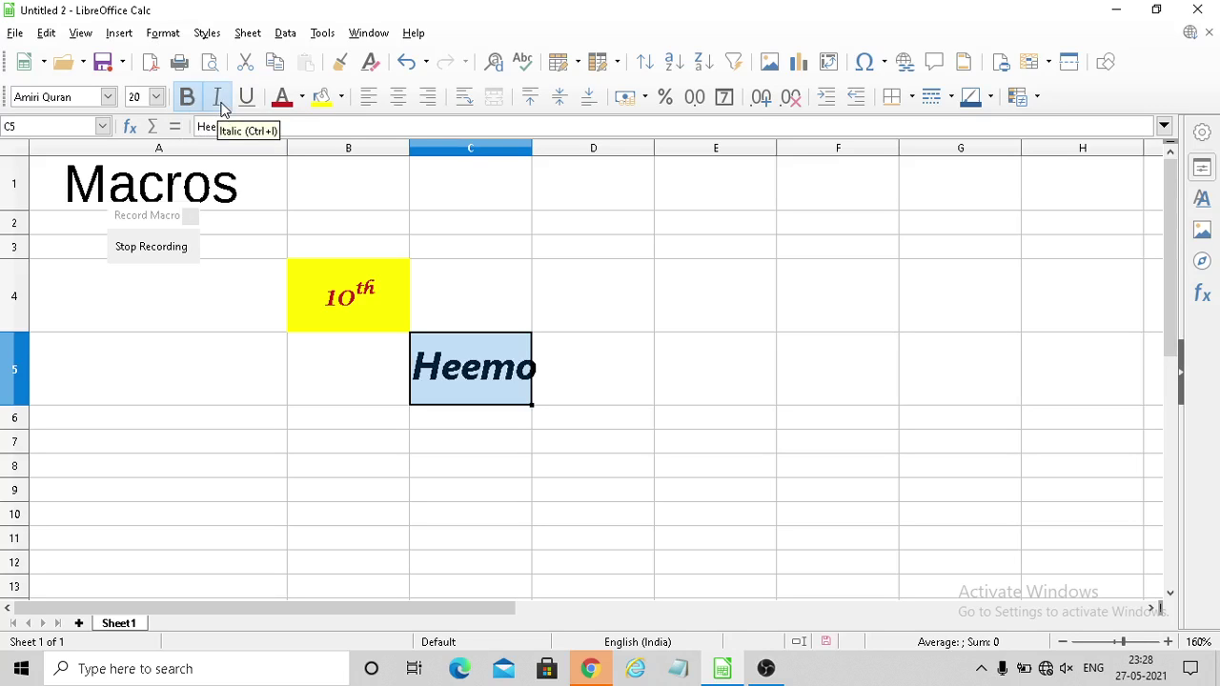
left_click(246, 98)
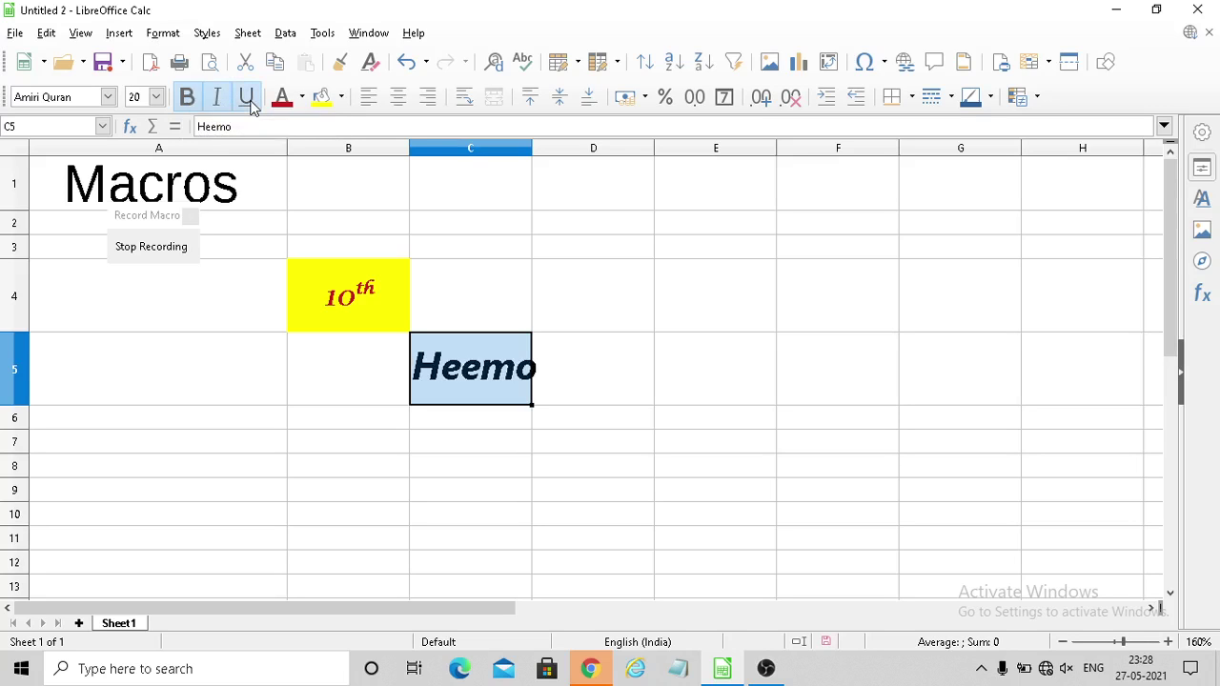
left_click(302, 98)
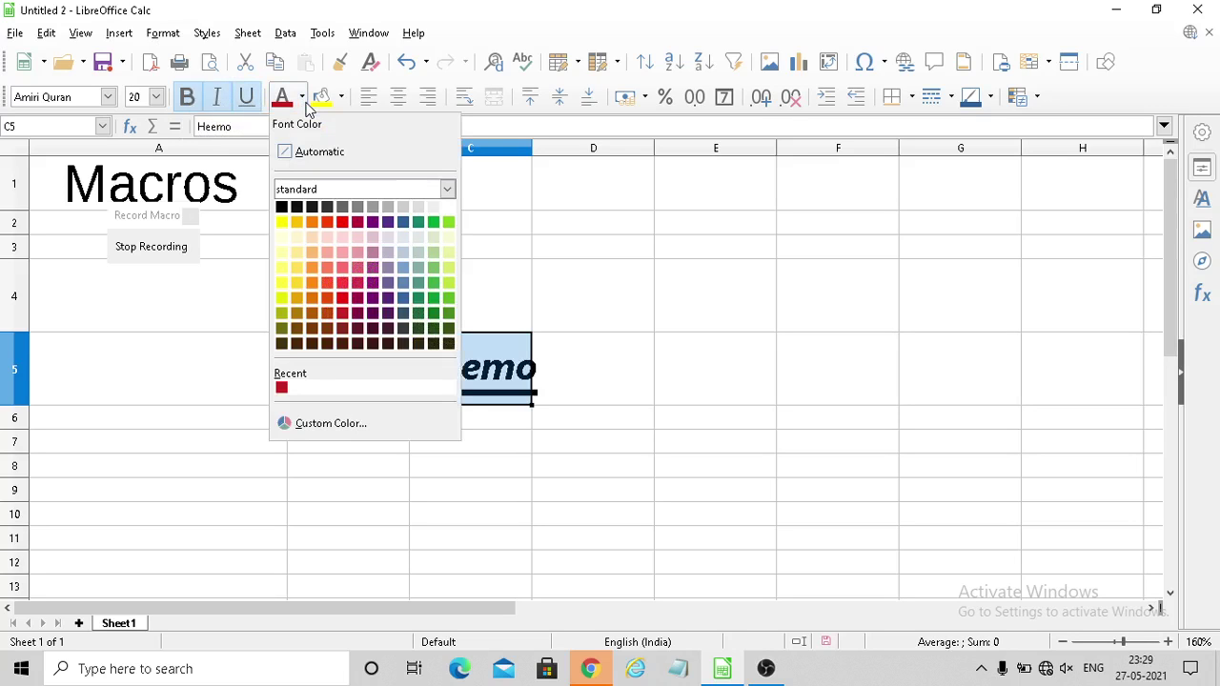
left_click(325, 298)
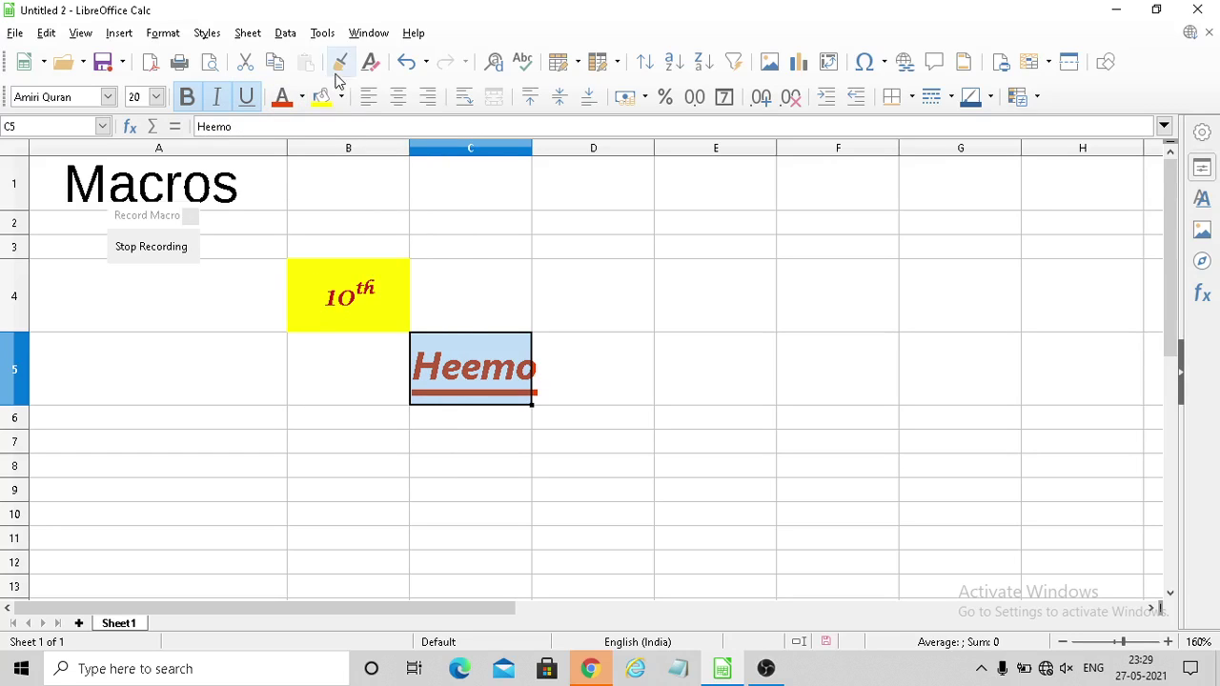
left_click(322, 99)
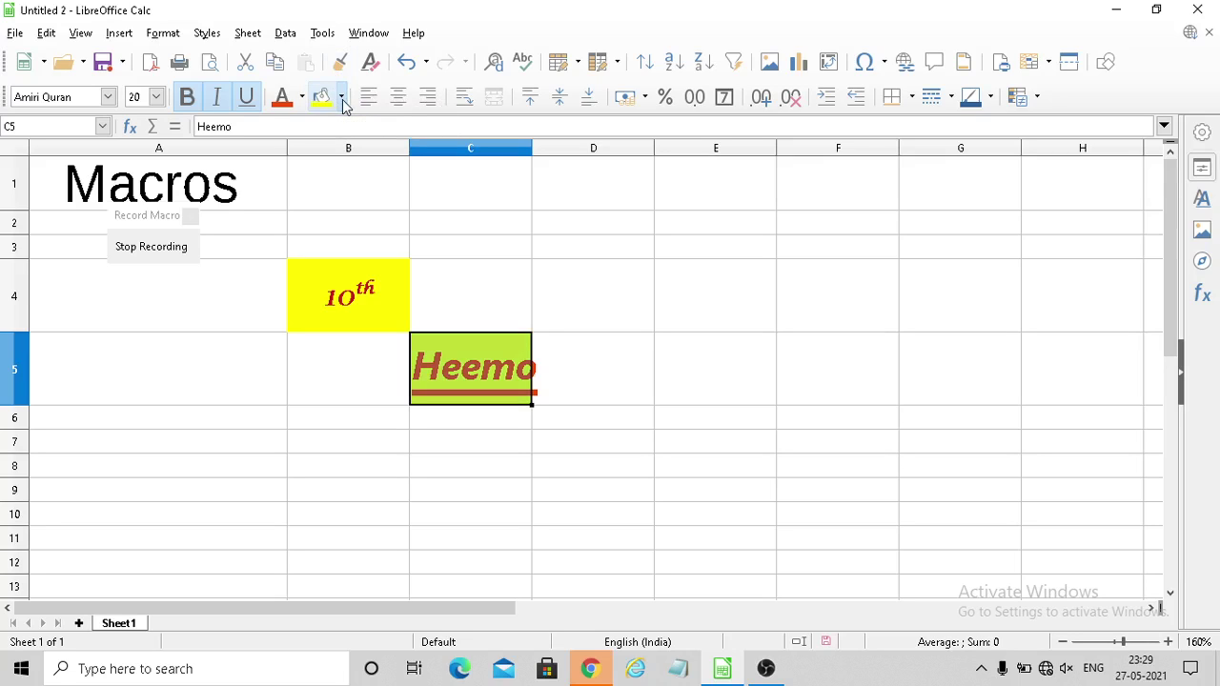
left_click(398, 97)
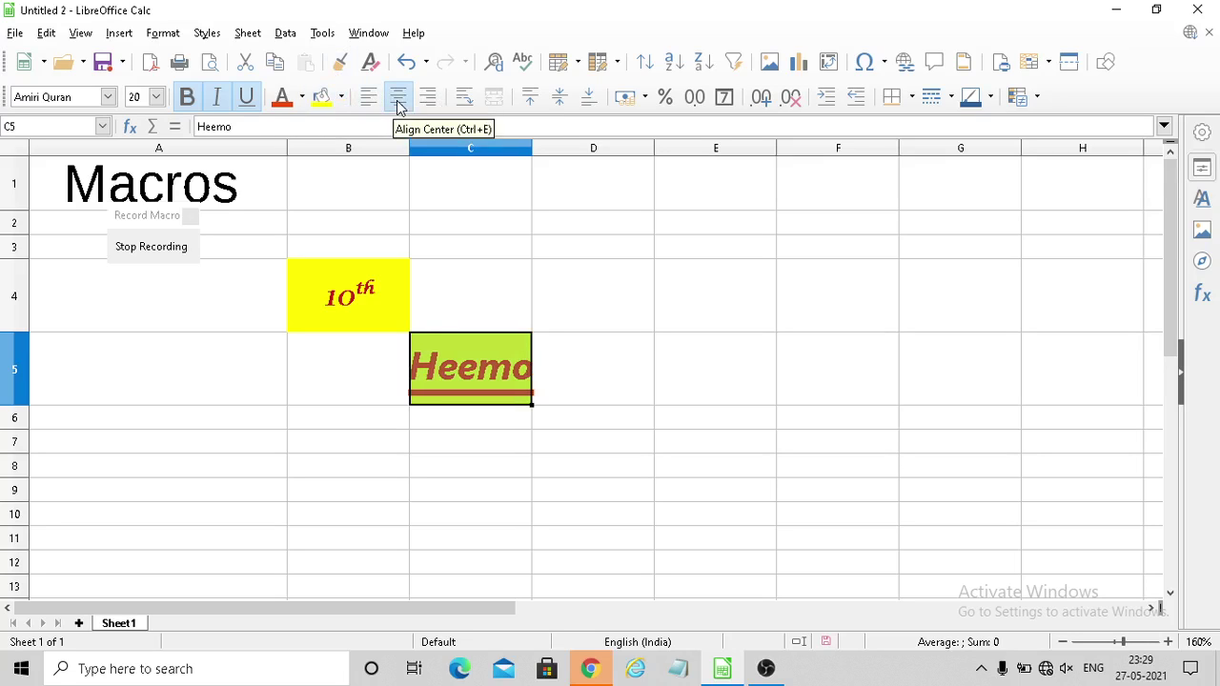
left_click(567, 99)
key("ctrl+u")
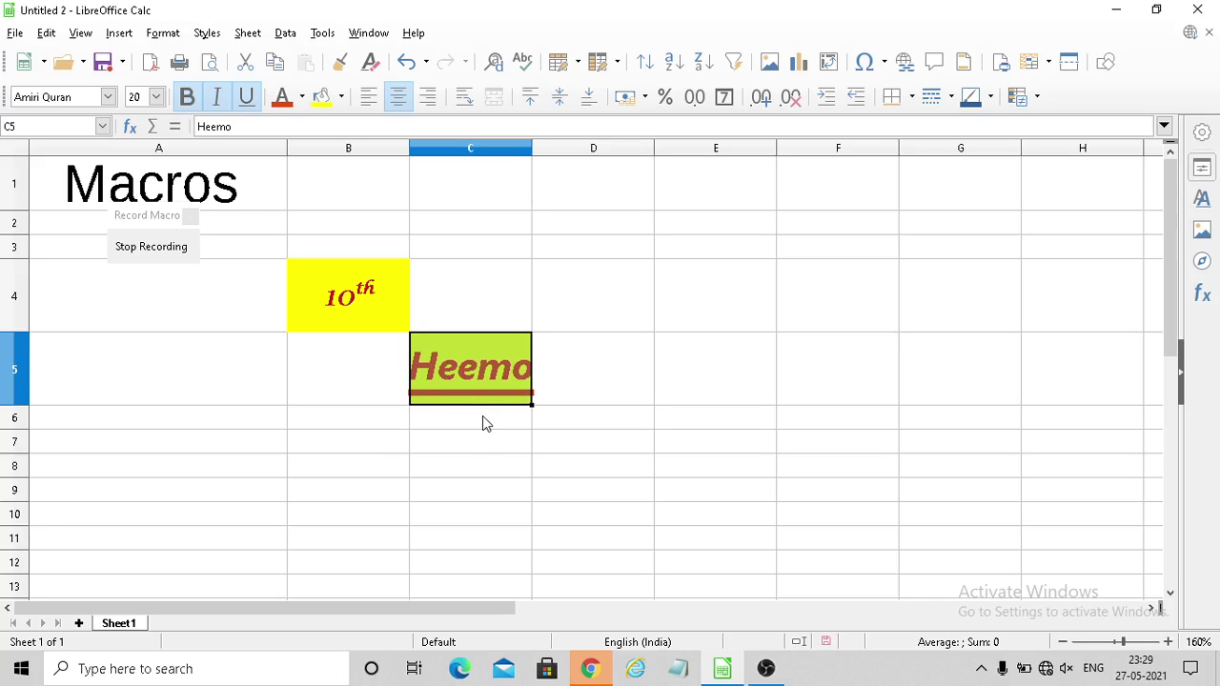
Step: Stop recording and save the macro as Level2 in My Macros > Standard > Module1
left_click(164, 252)
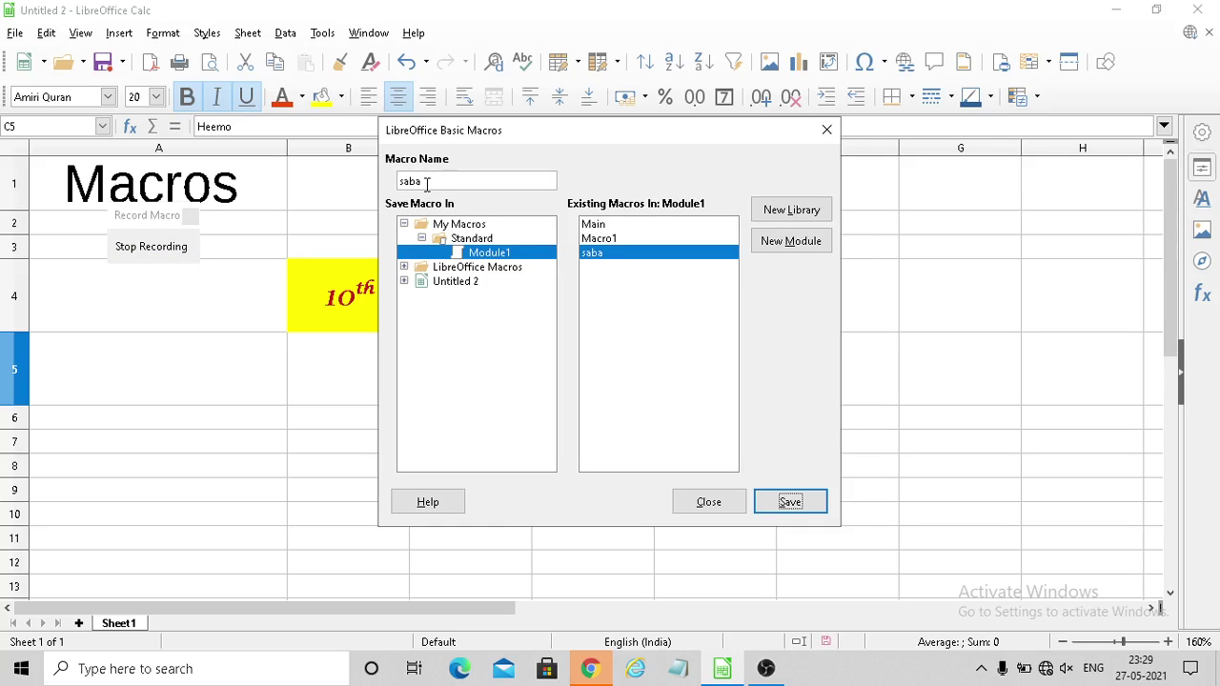
left_click(426, 184)
key("BackSpace")
key("BackSpace")
key("BackSpace")
key("BackSpace")
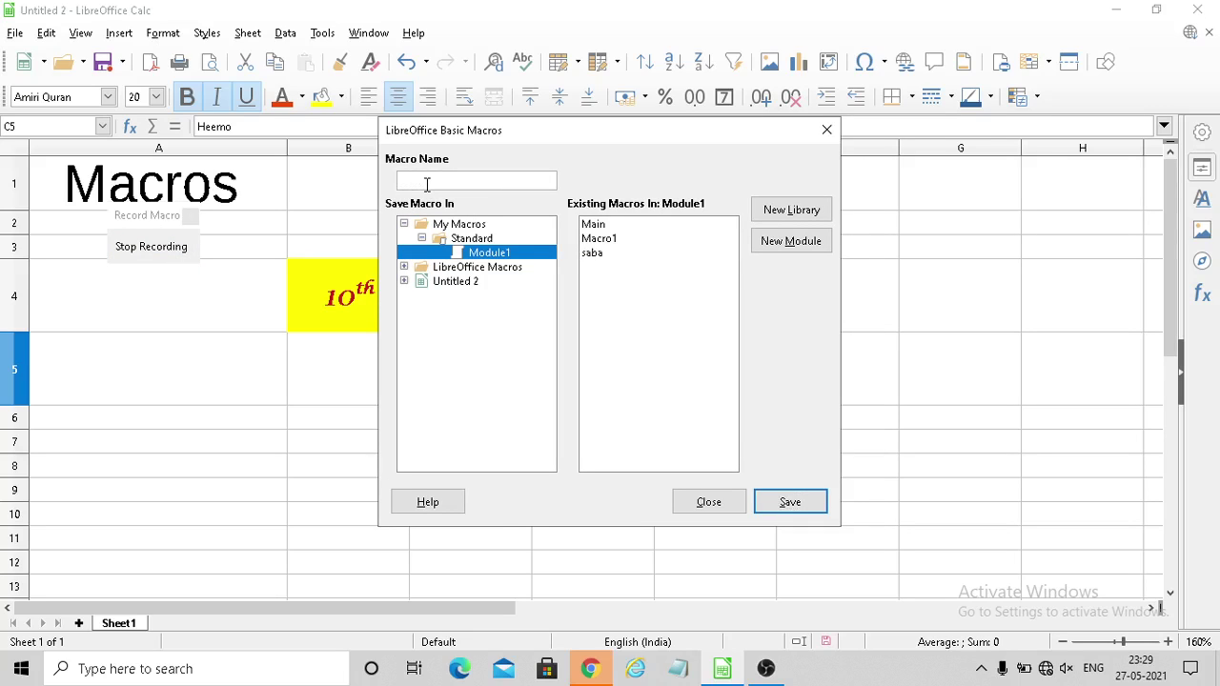
type("10")
type("th")
key("BackSpace")
key("BackSpace")
key("BackSpace")
key("BackSpace")
type("Leve")
type("l2")
left_click(790, 503)
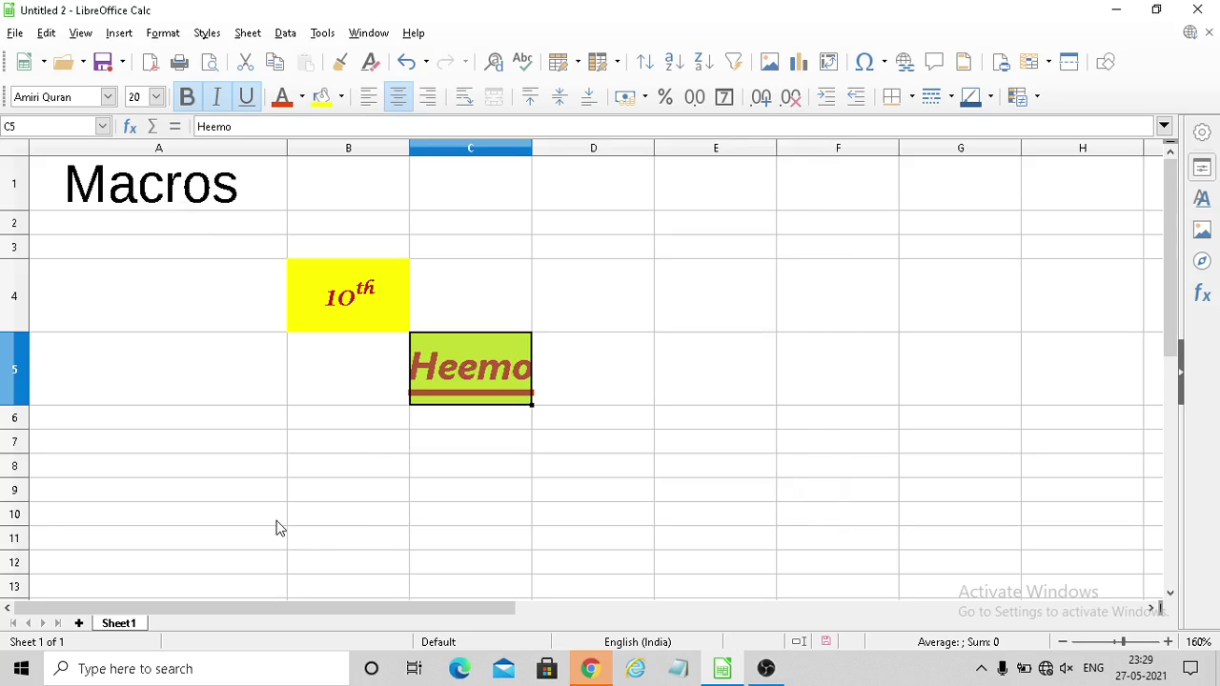
Step: Enter the plain word Insha in cell B8, leaving B8 selected
left_click(252, 479)
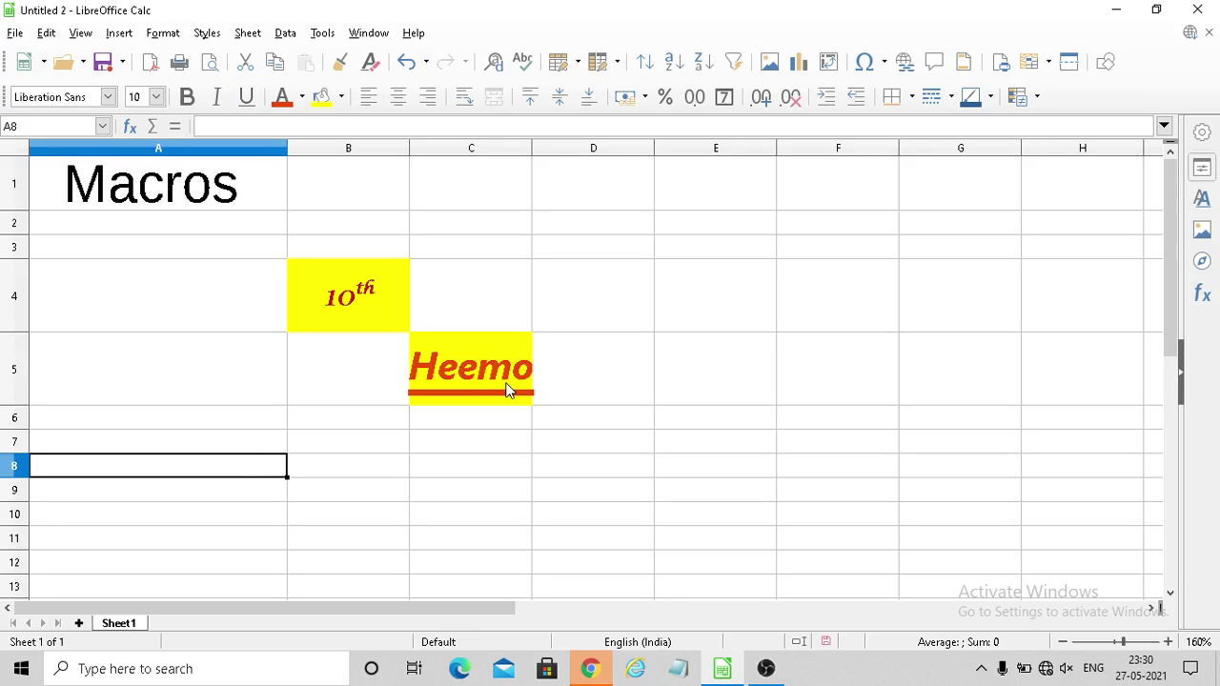
key("Right")
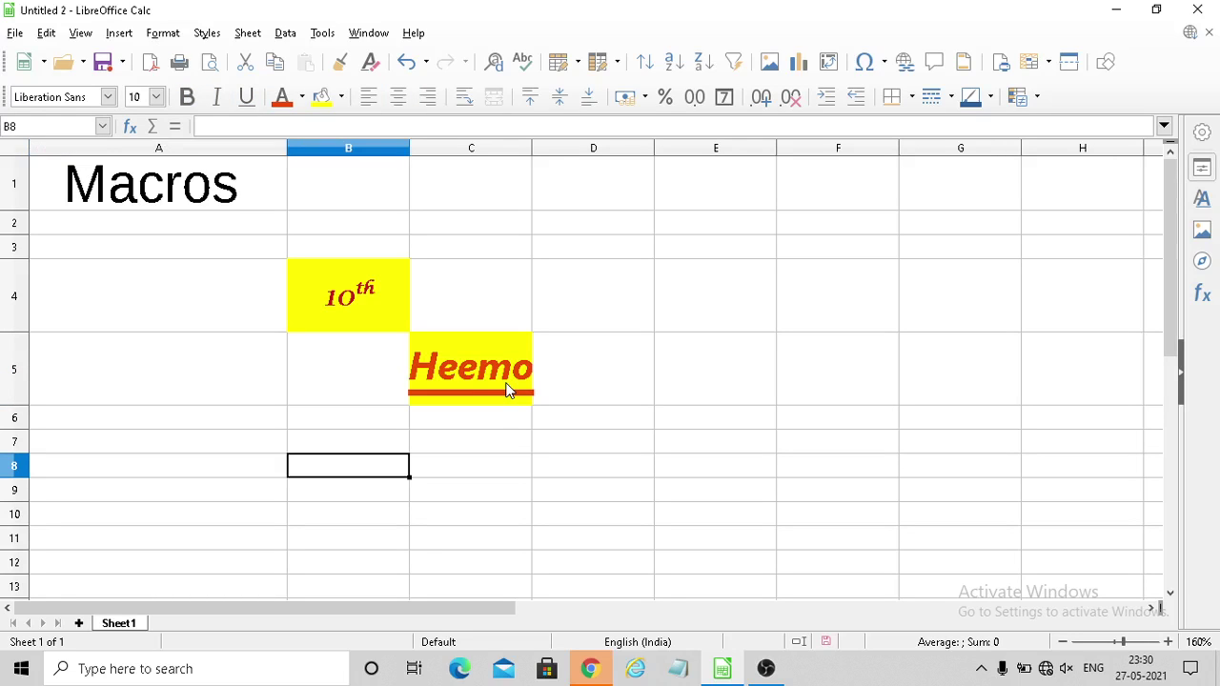
type("Insha")
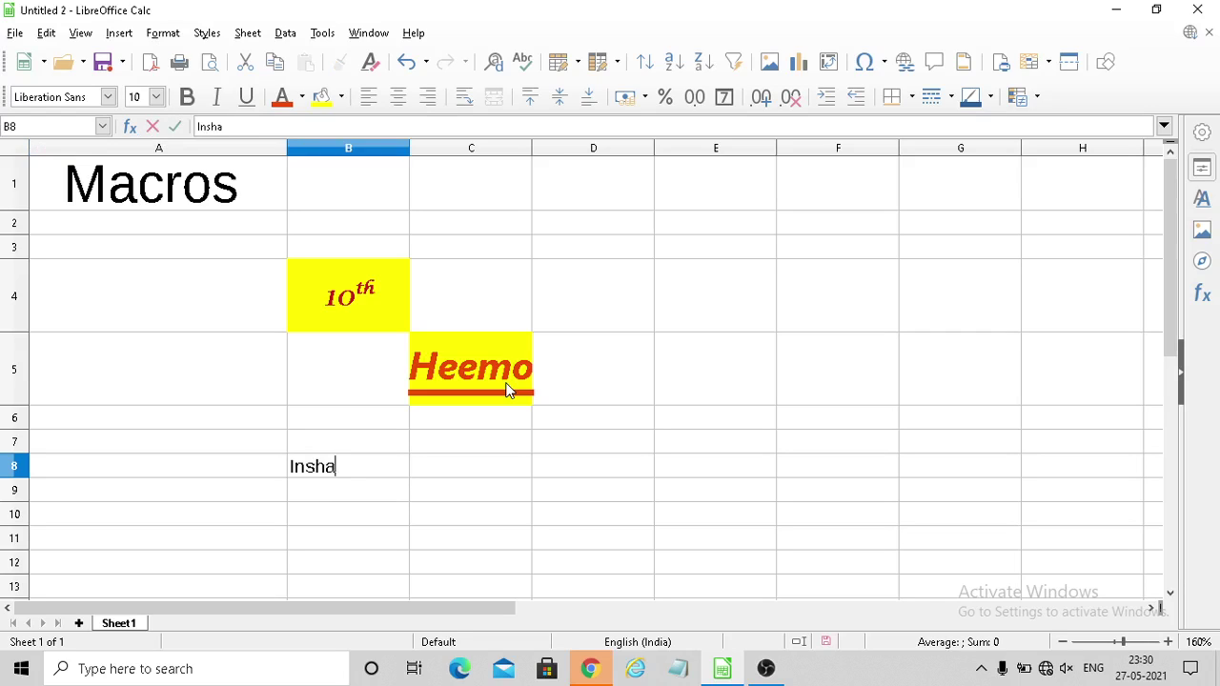
key("shift+Left")
key("shift+Right")
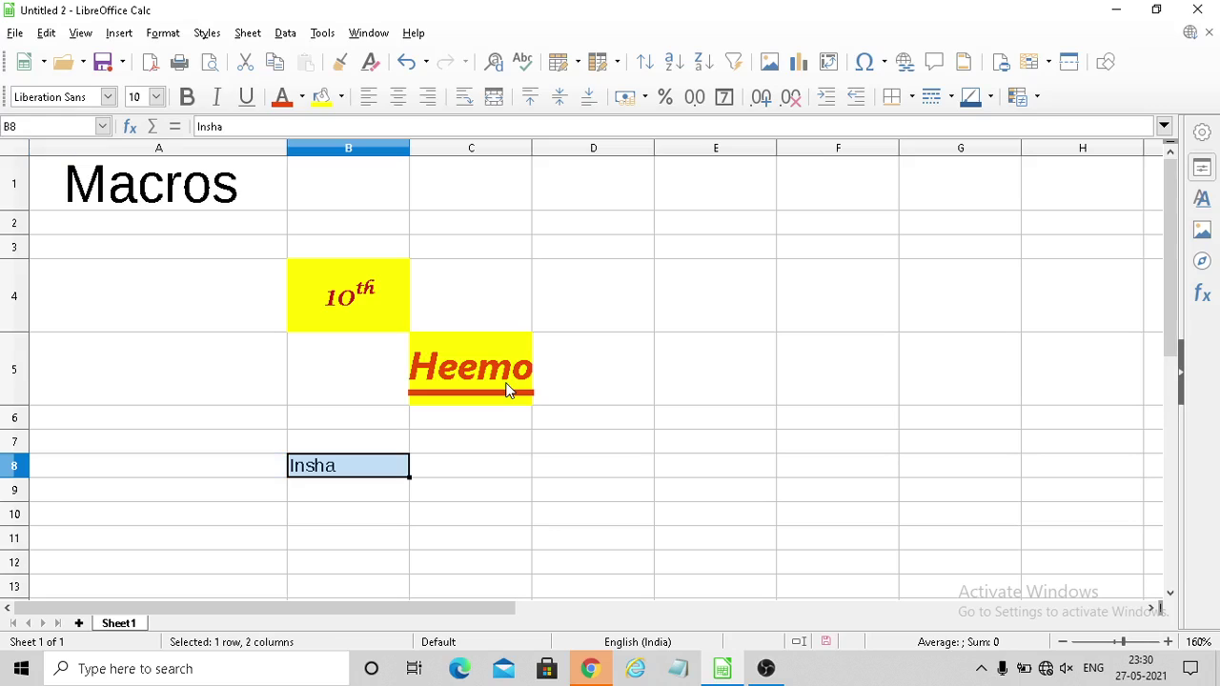
Step: Run the Level2 macro from My Macros > Standard > Module1 on Insha in B8
left_click(323, 33)
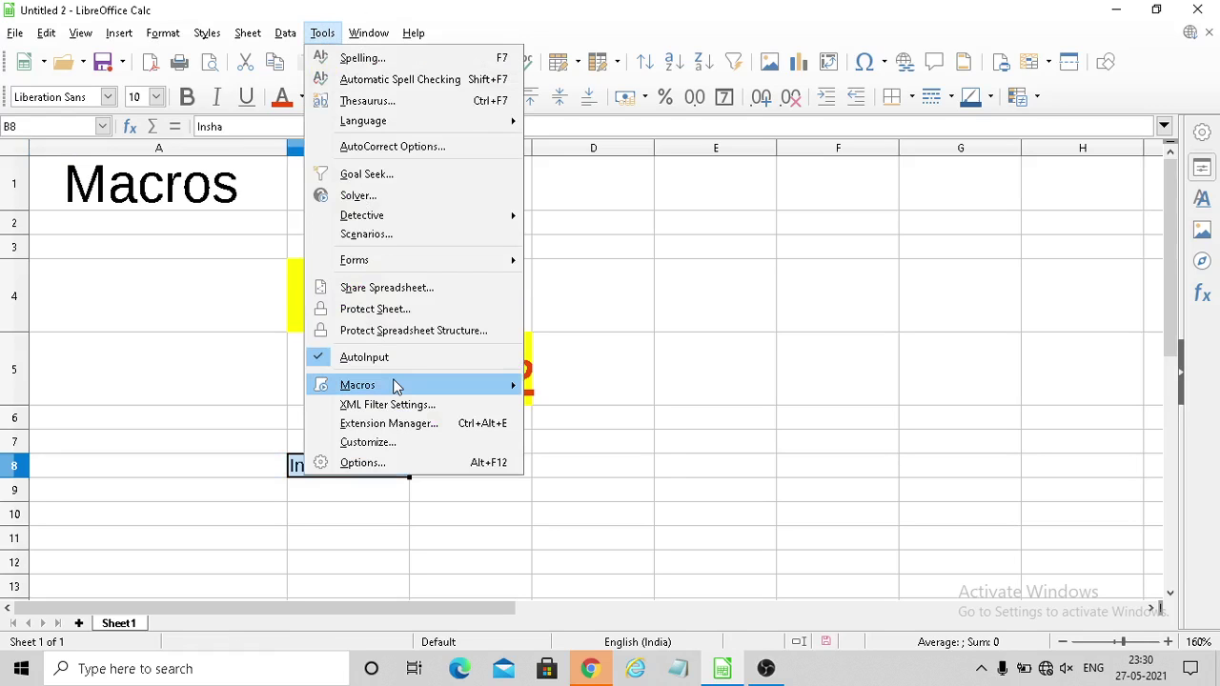
mouse_move(357, 384)
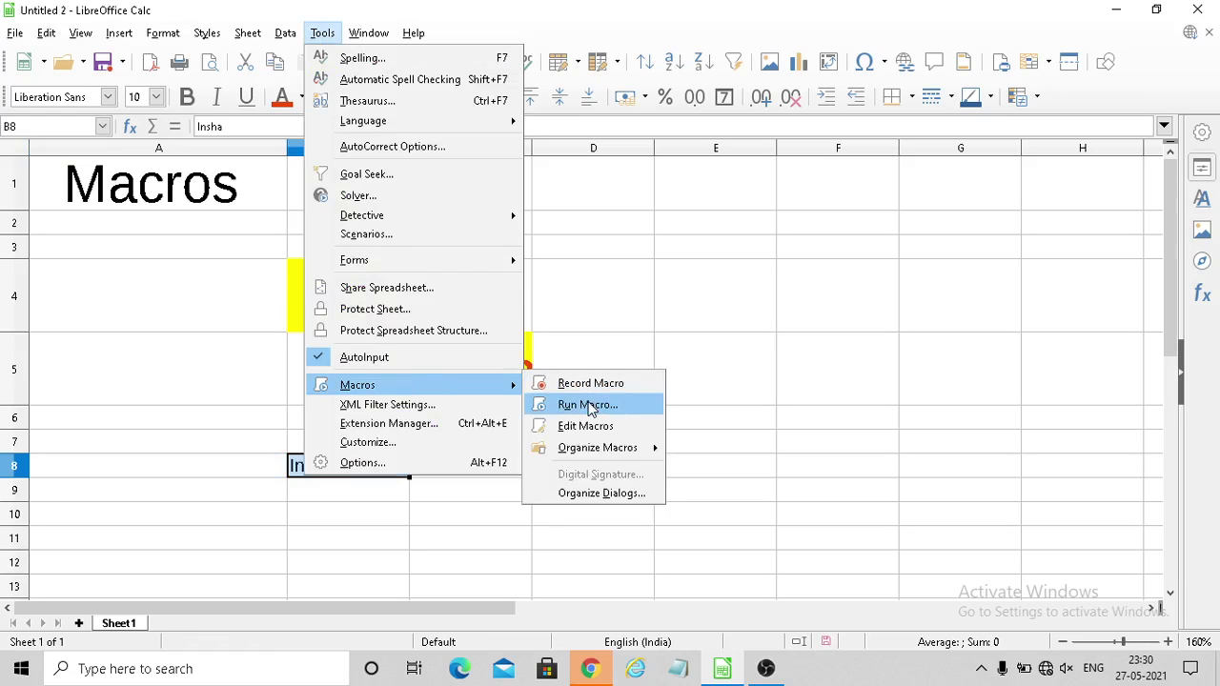
left_click(591, 406)
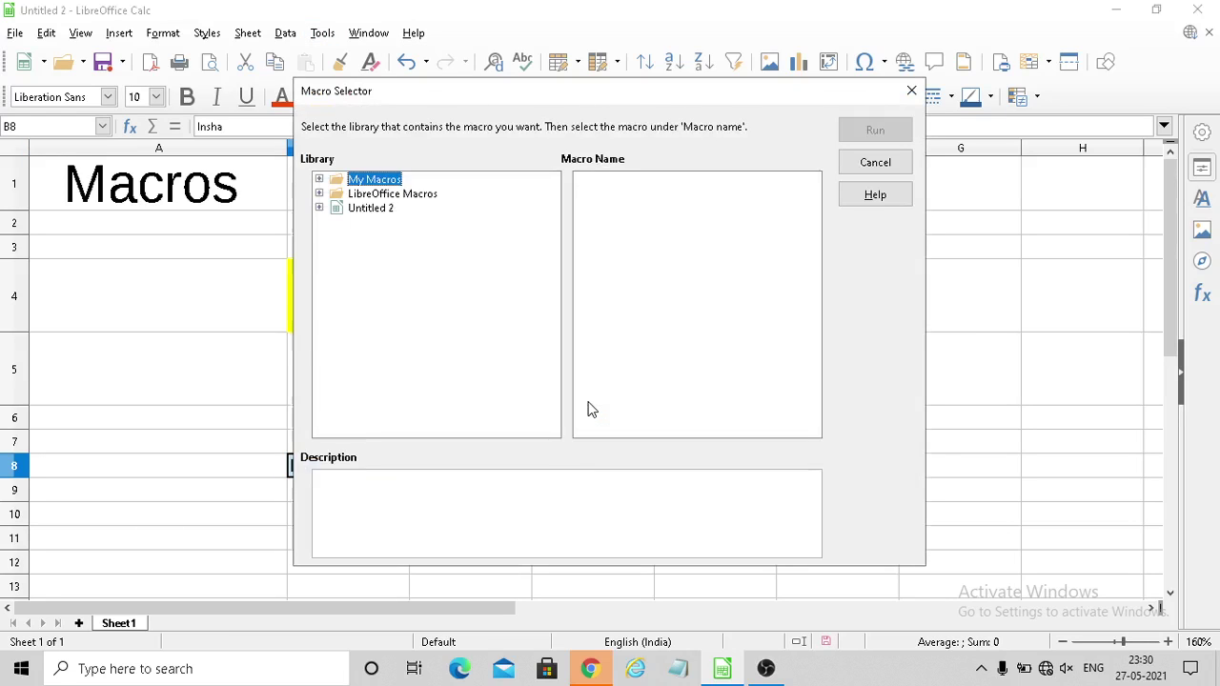
left_click(320, 180)
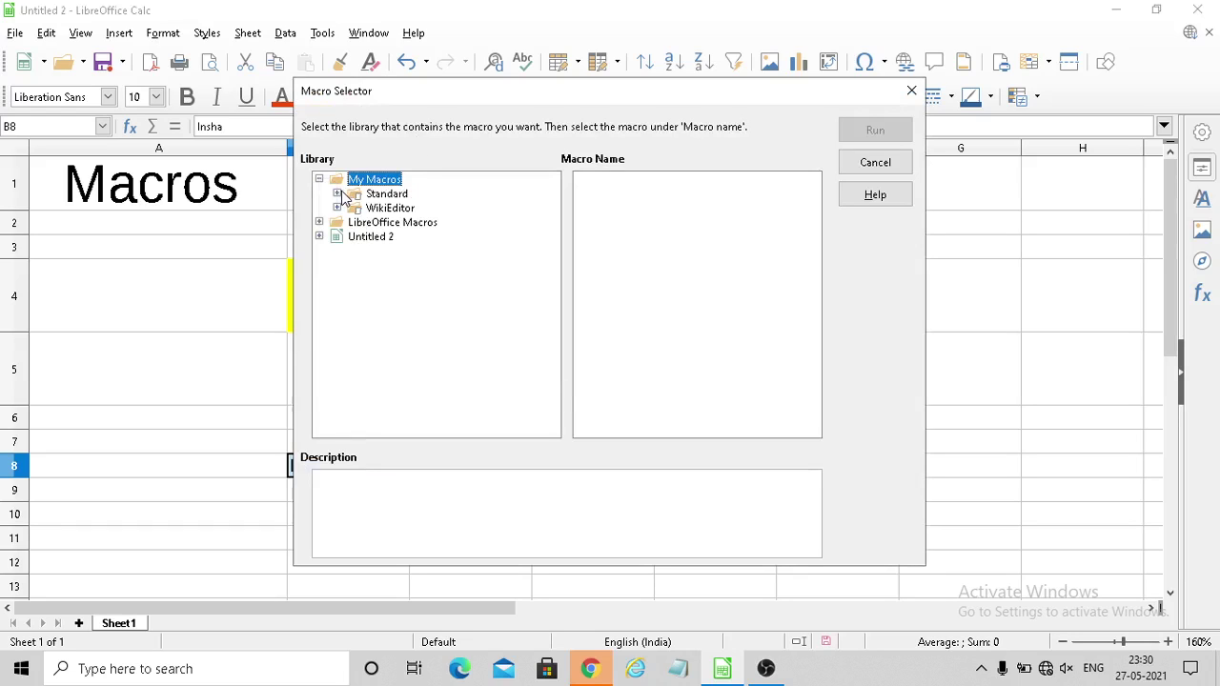
left_click(345, 196)
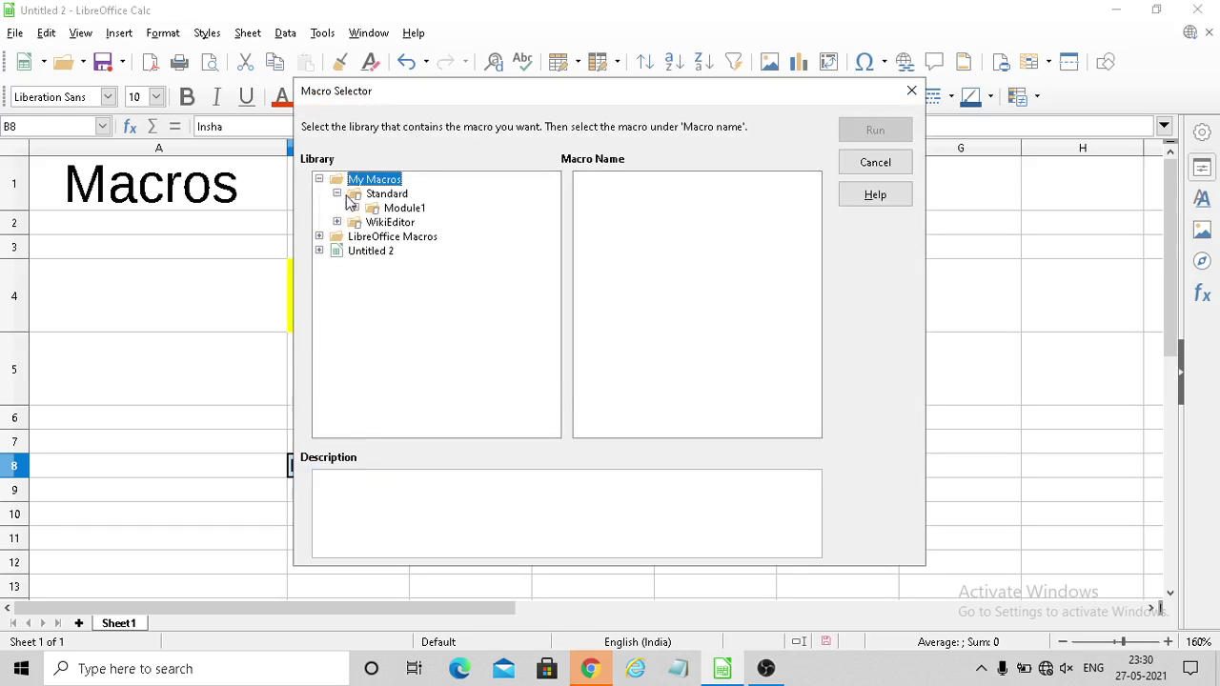
left_click(401, 208)
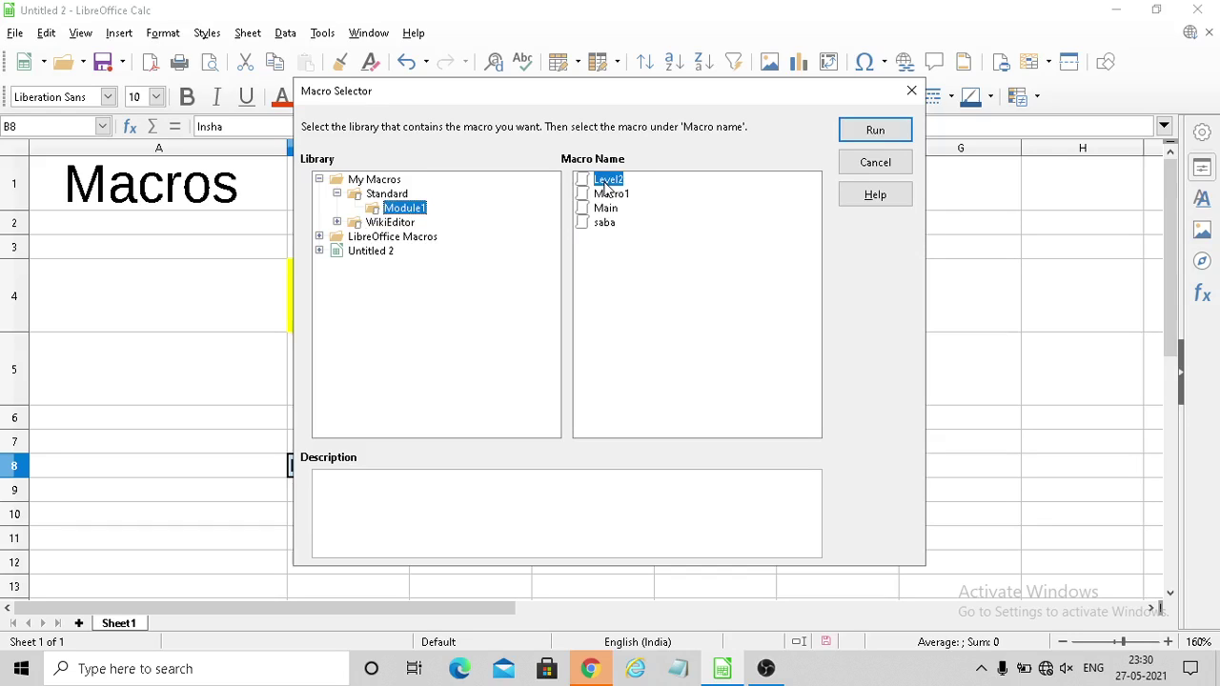
left_click(885, 129)
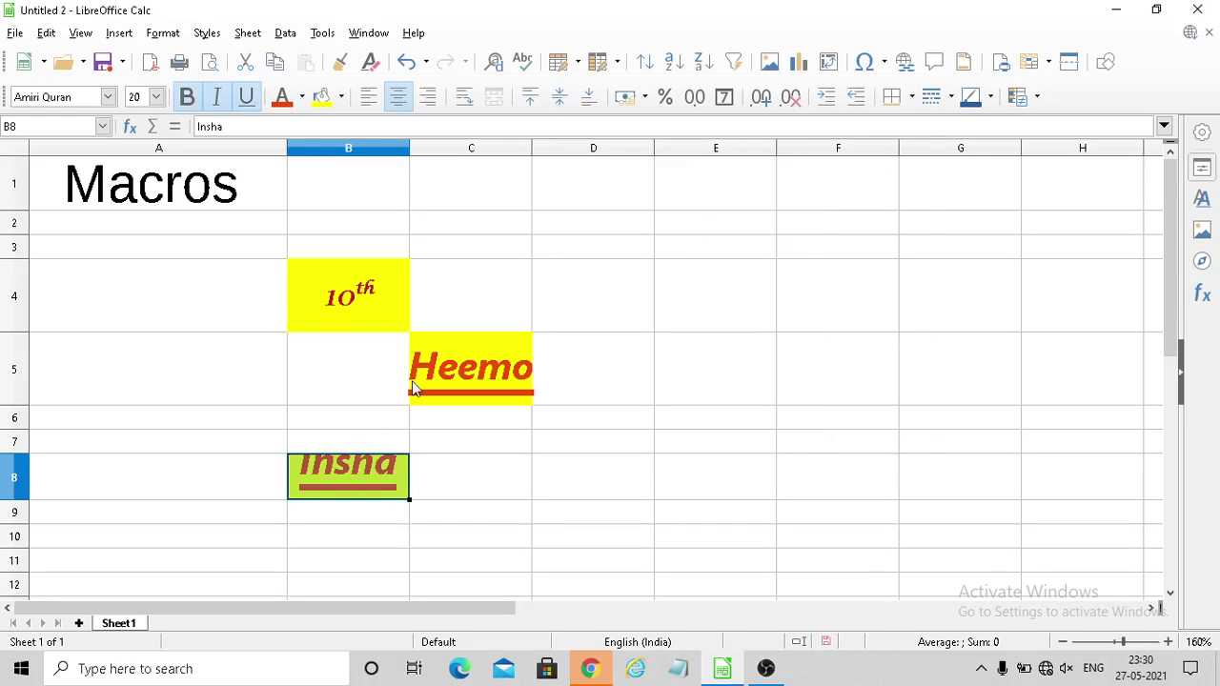
left_click(455, 471)
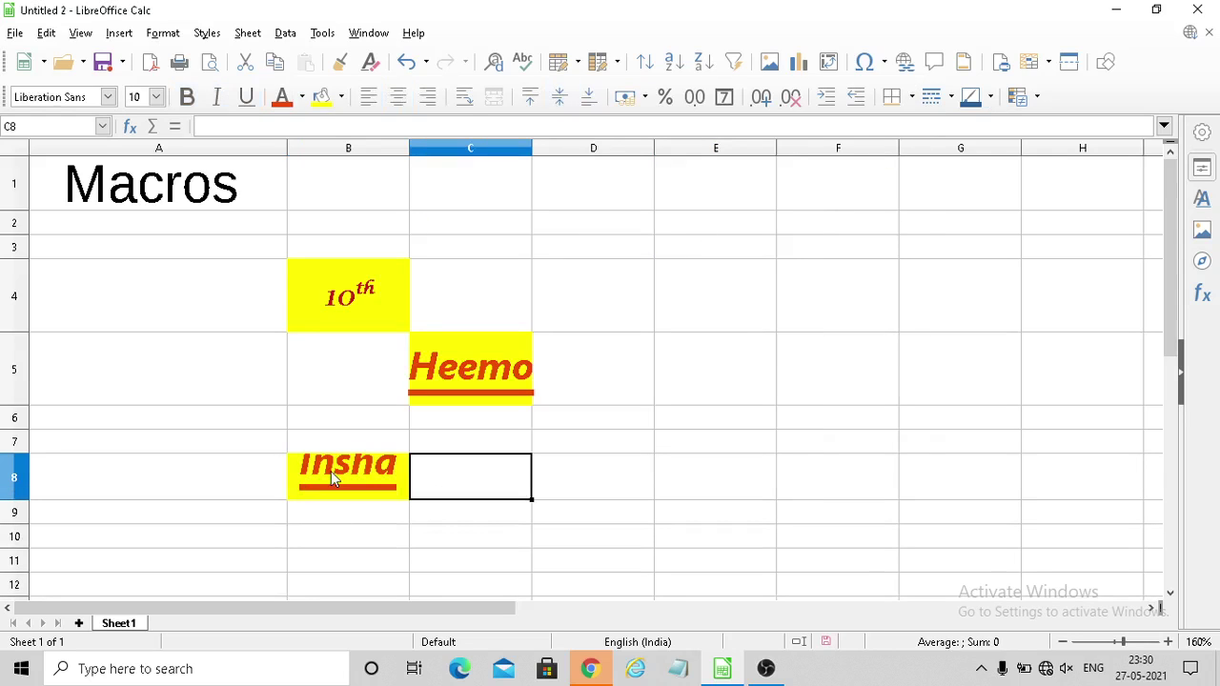
left_click(331, 471)
left_click(473, 376)
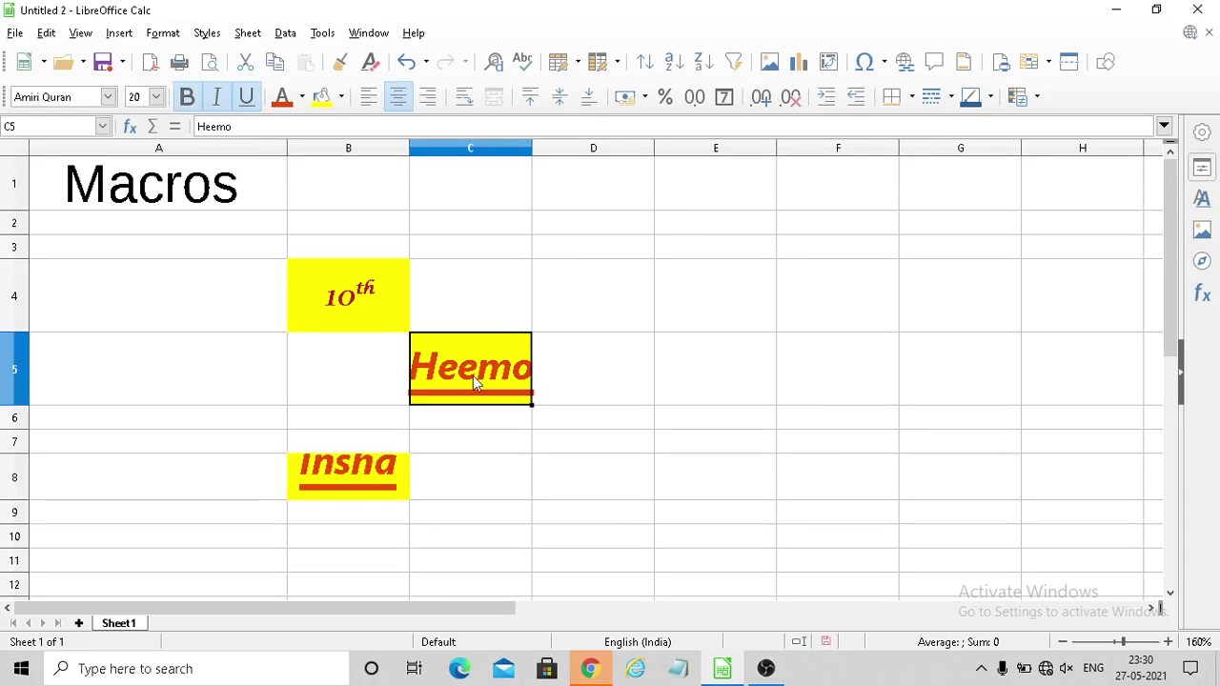
left_click(349, 491)
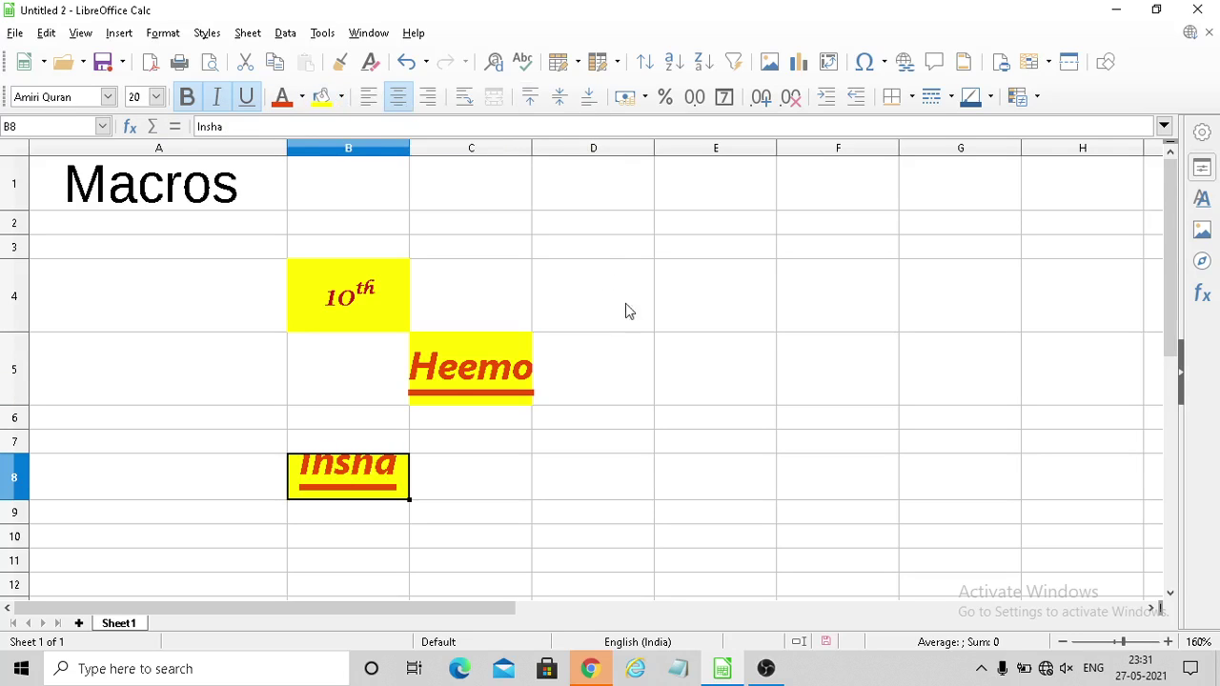
left_click(567, 510)
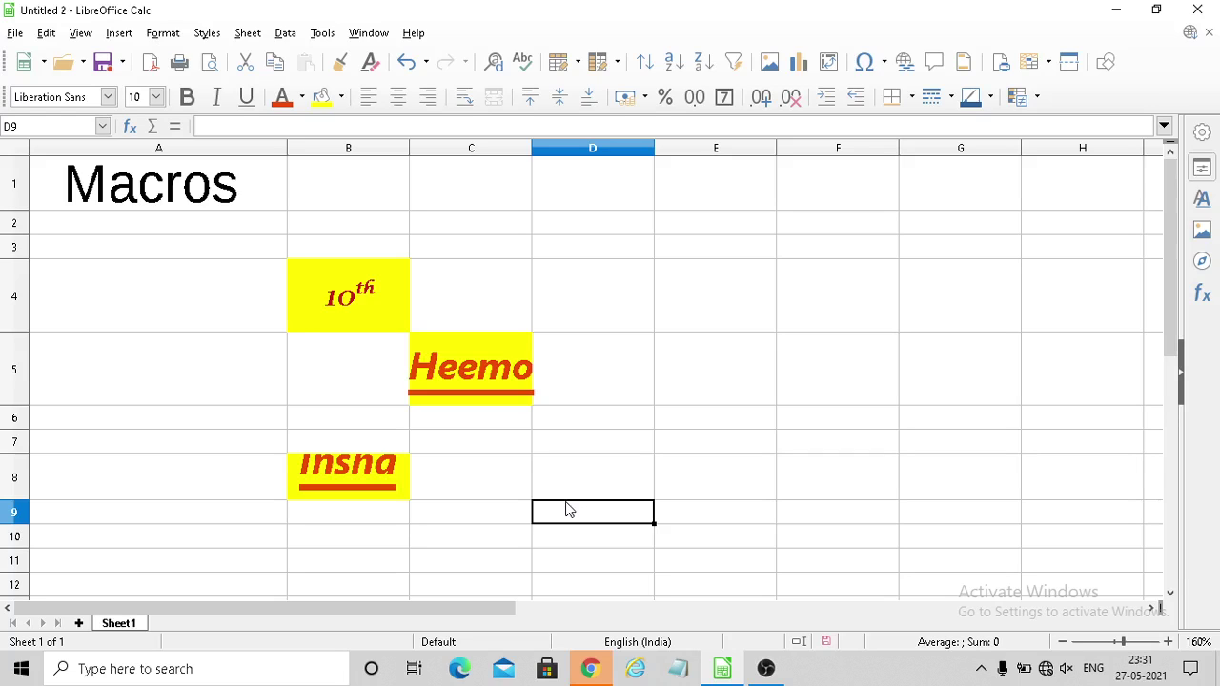
left_click(507, 379)
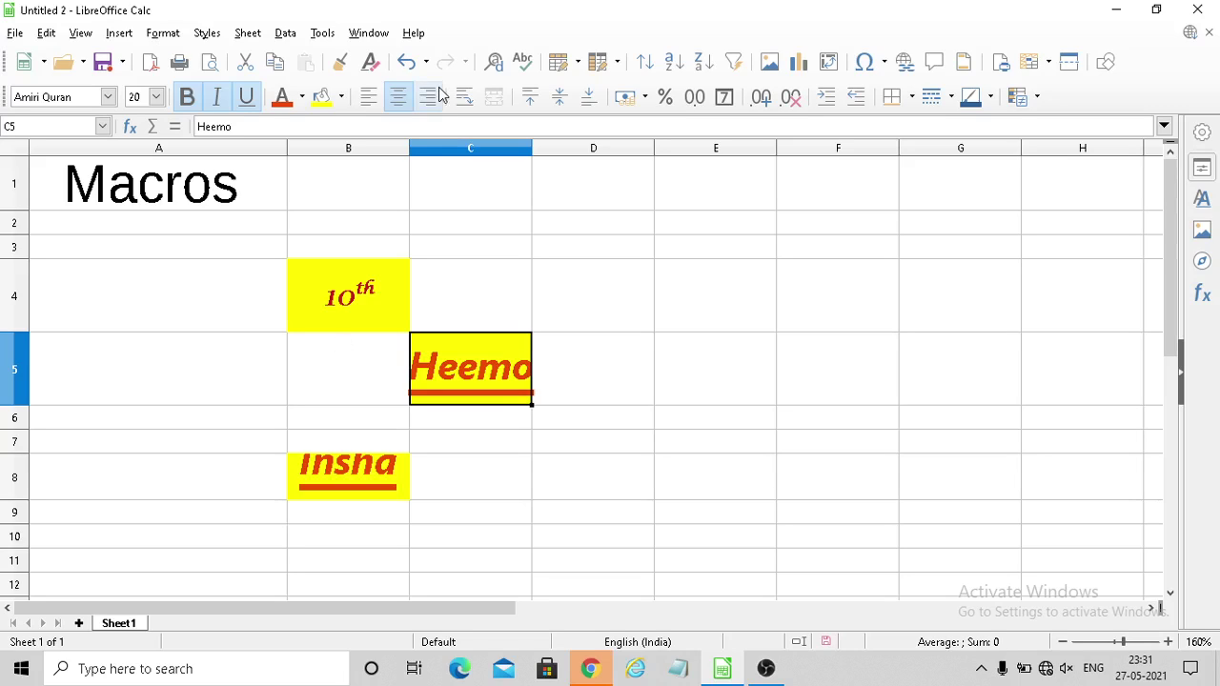
Step: Delete Level2 from Module1 in the Basic Macros organiser, confirm, and close it
left_click(324, 33)
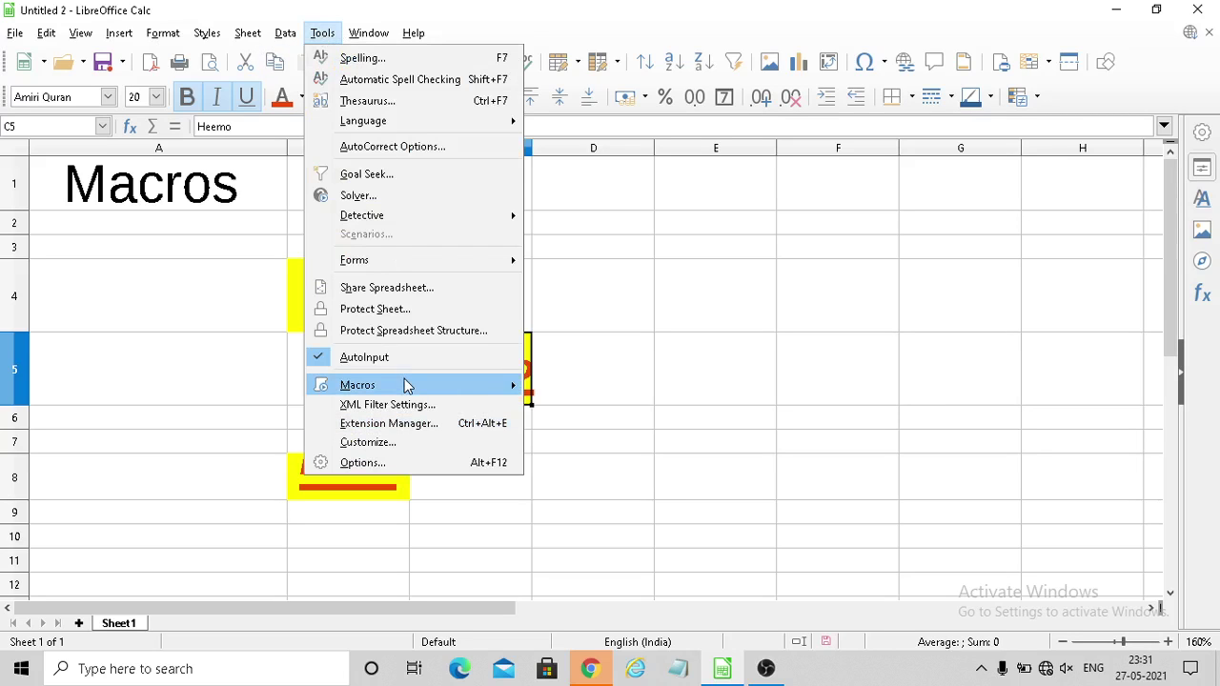
mouse_move(357, 384)
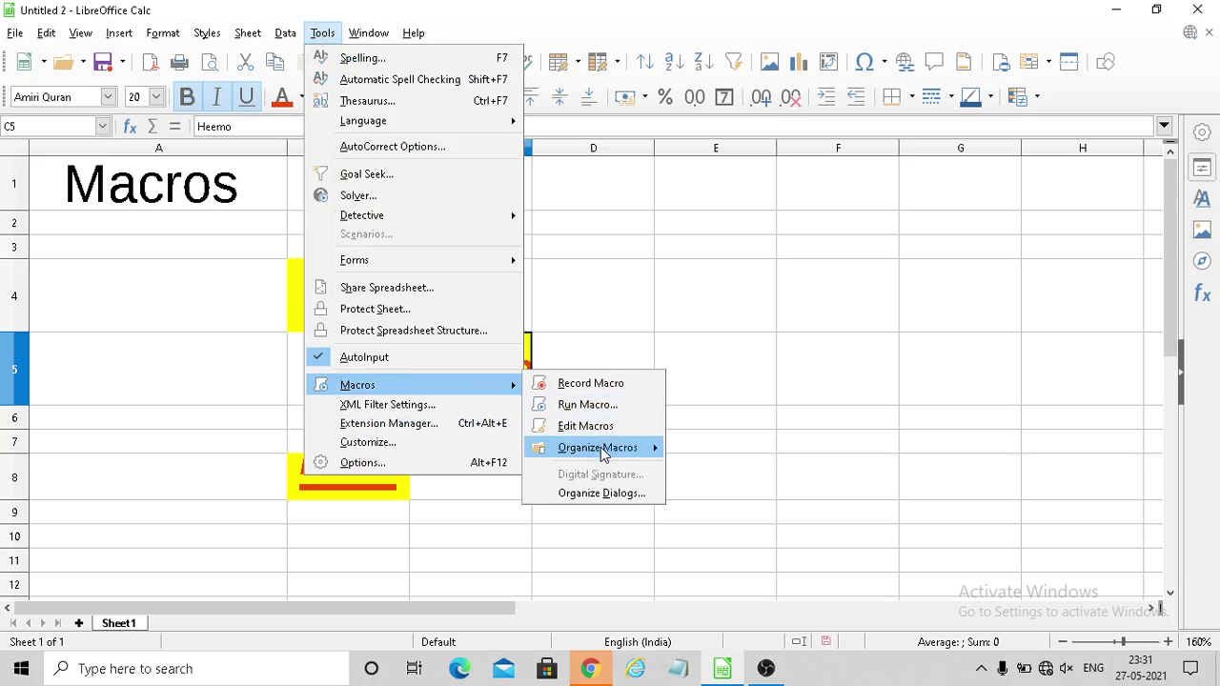
mouse_move(597, 448)
left_click(750, 452)
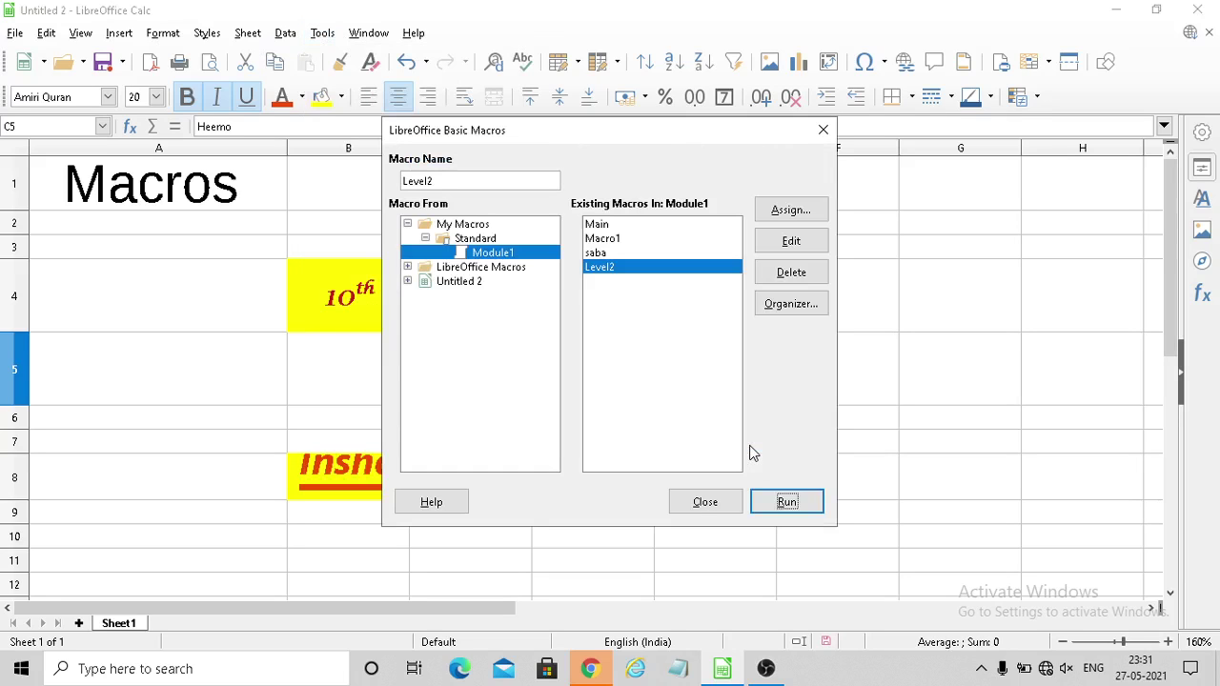
left_click(606, 254)
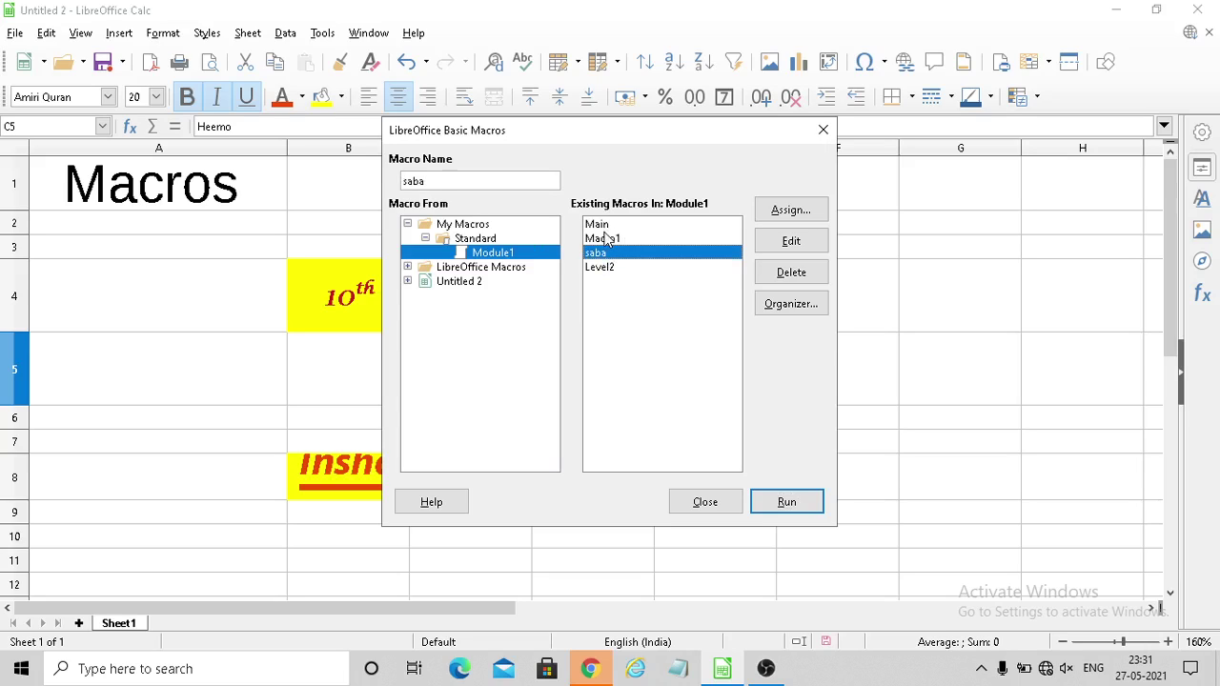
left_click(607, 238)
left_click(605, 225)
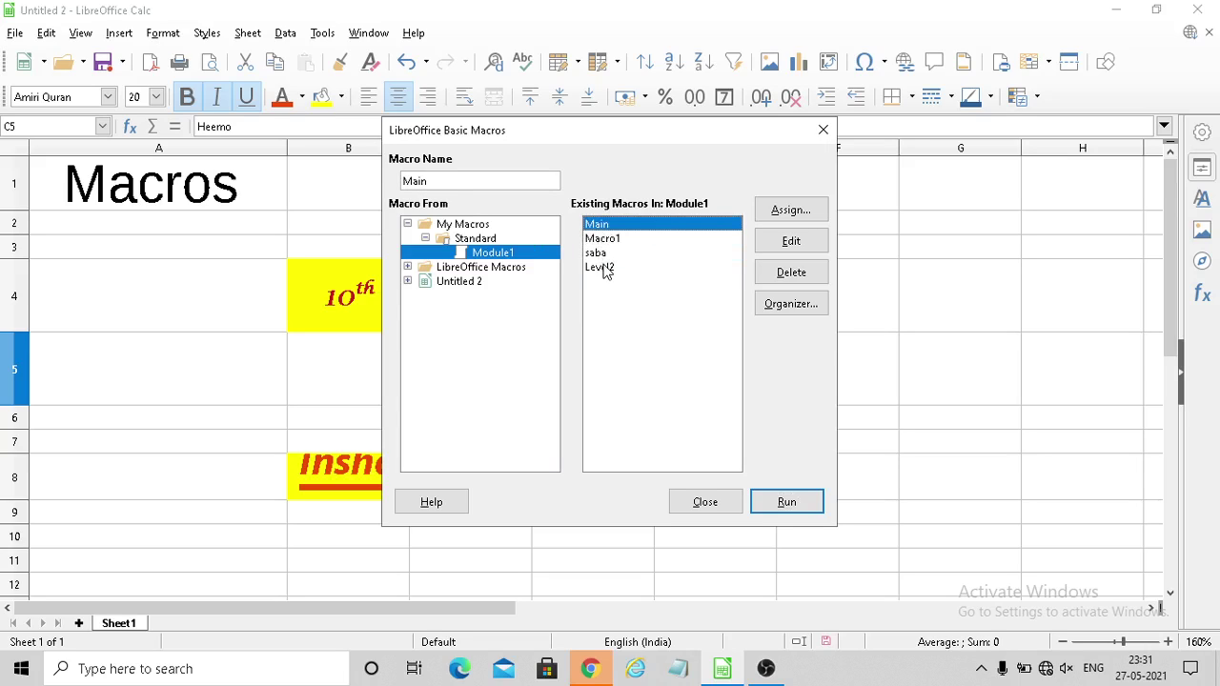
left_click(606, 268)
left_click(794, 272)
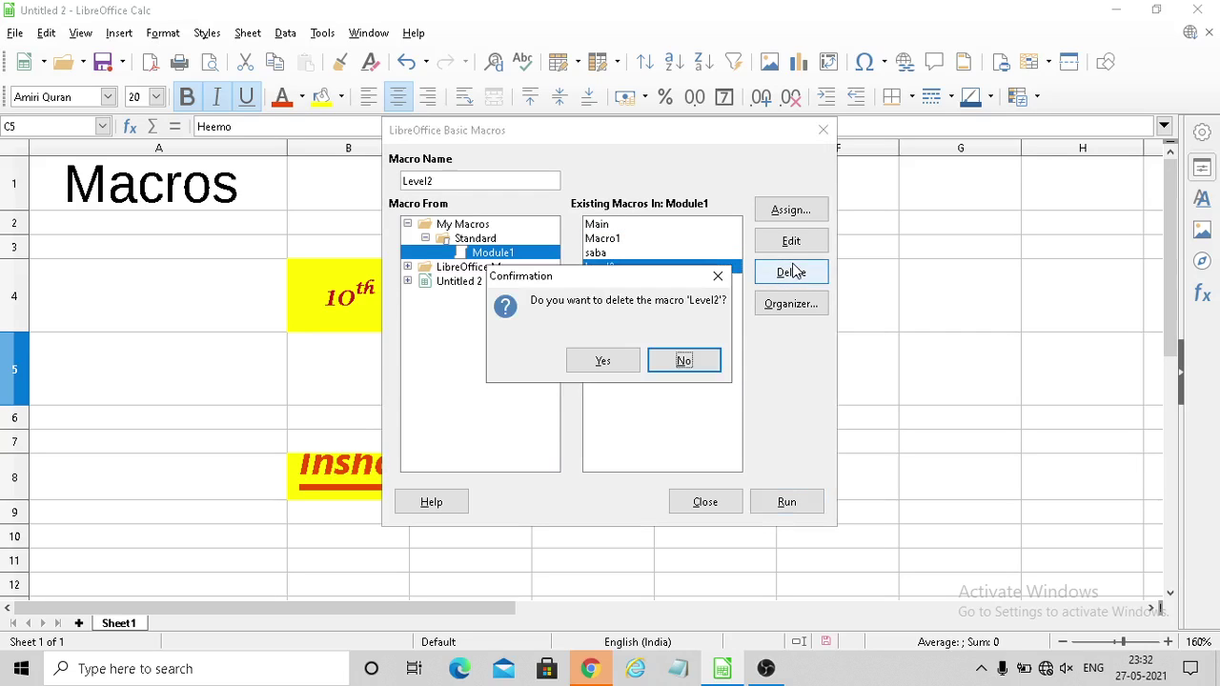
left_click(618, 363)
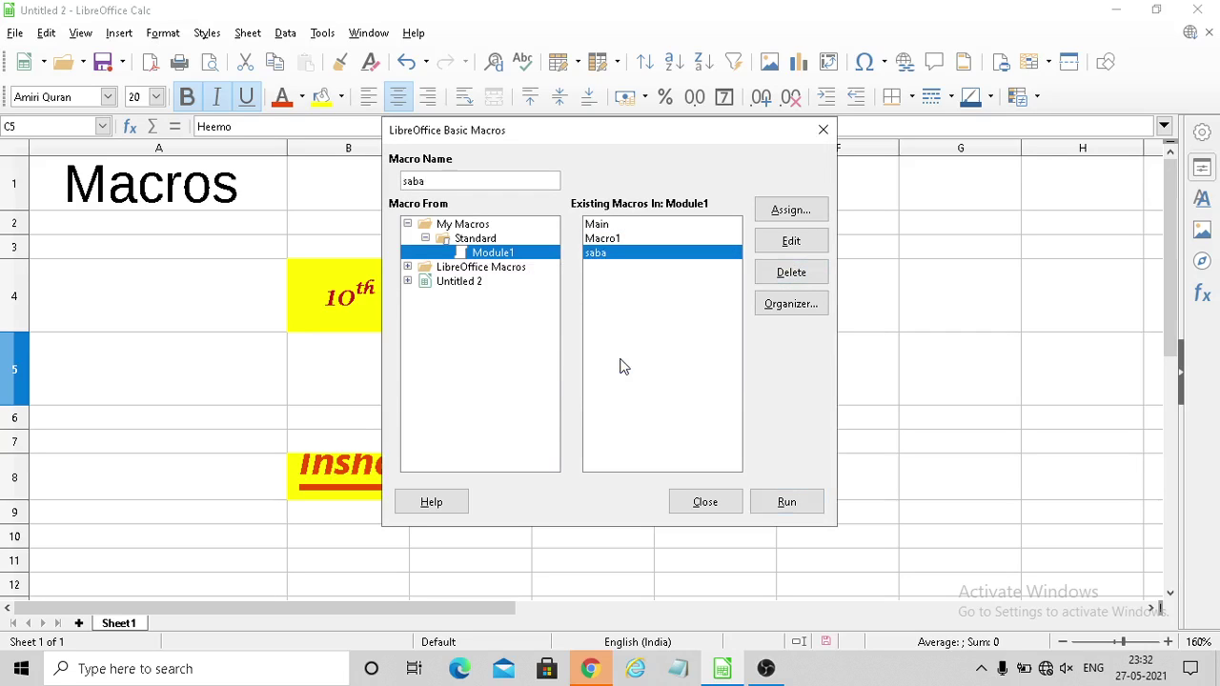
left_click(707, 504)
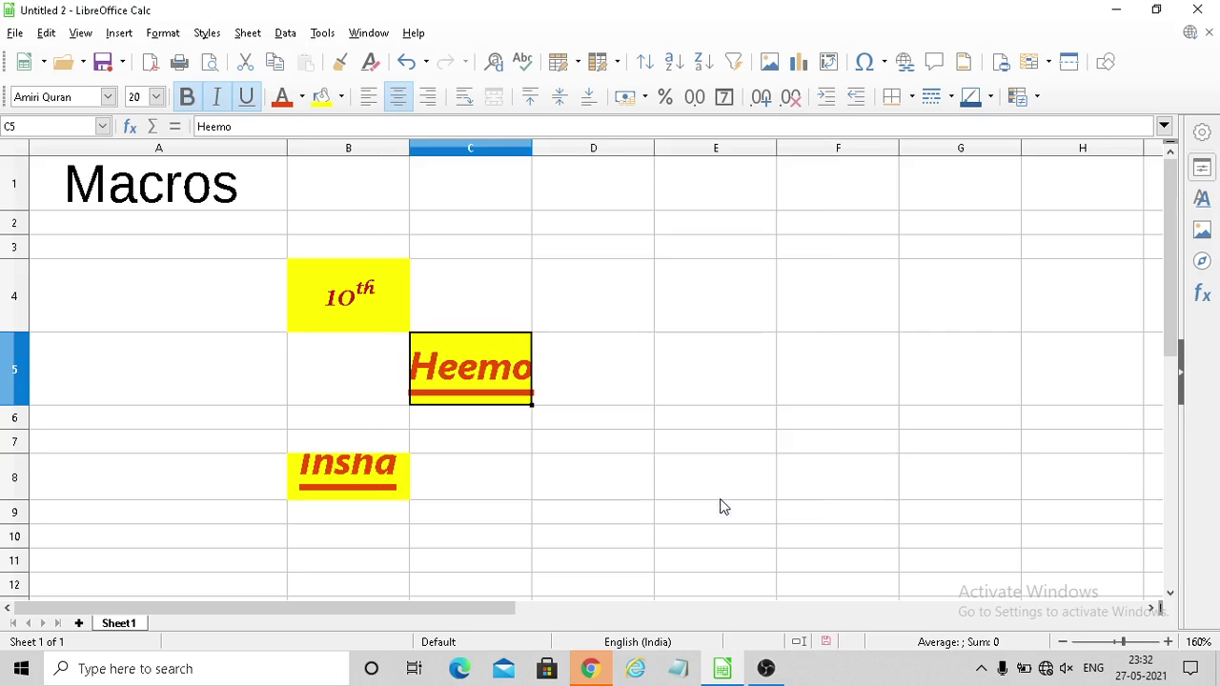
left_click(539, 470)
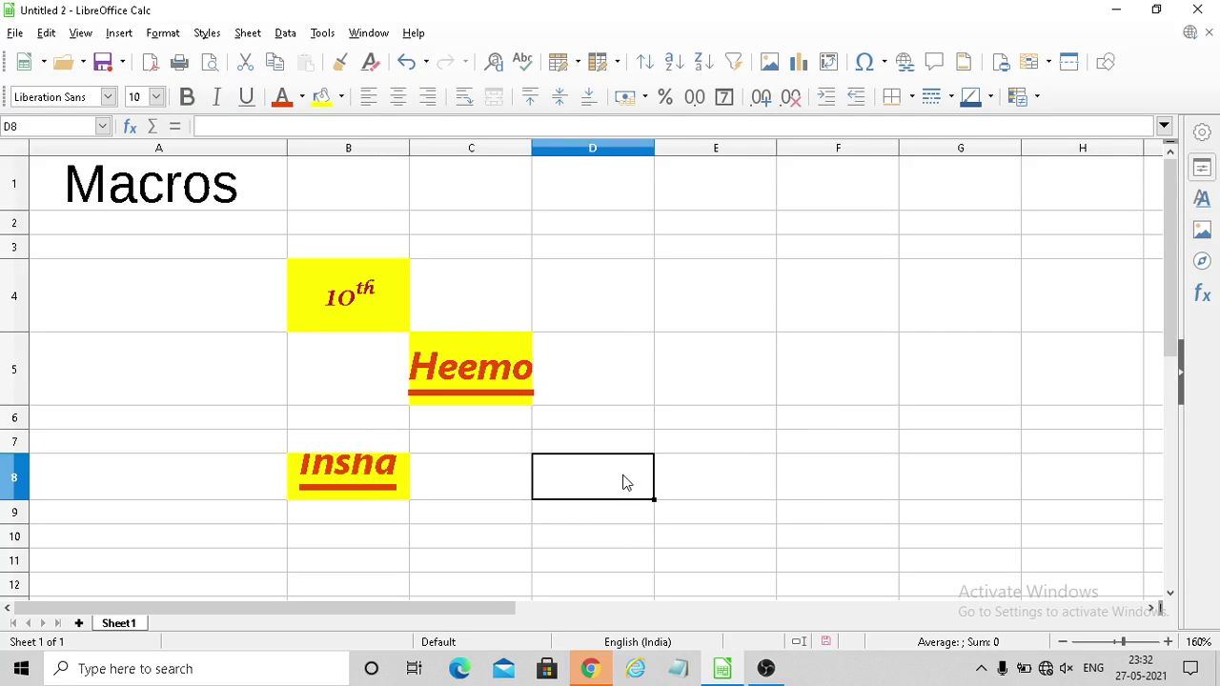
Step: Enter the word 'data' in cell D8 and select it
type("data")
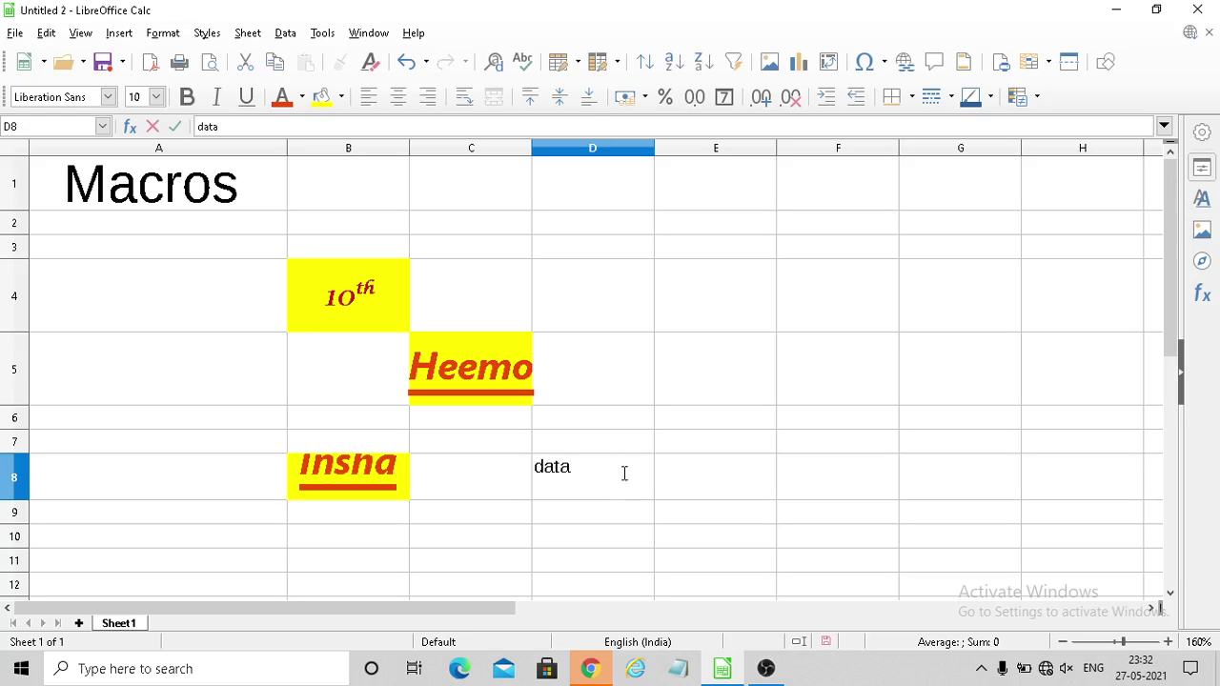
left_click_drag(572, 466, 534, 466)
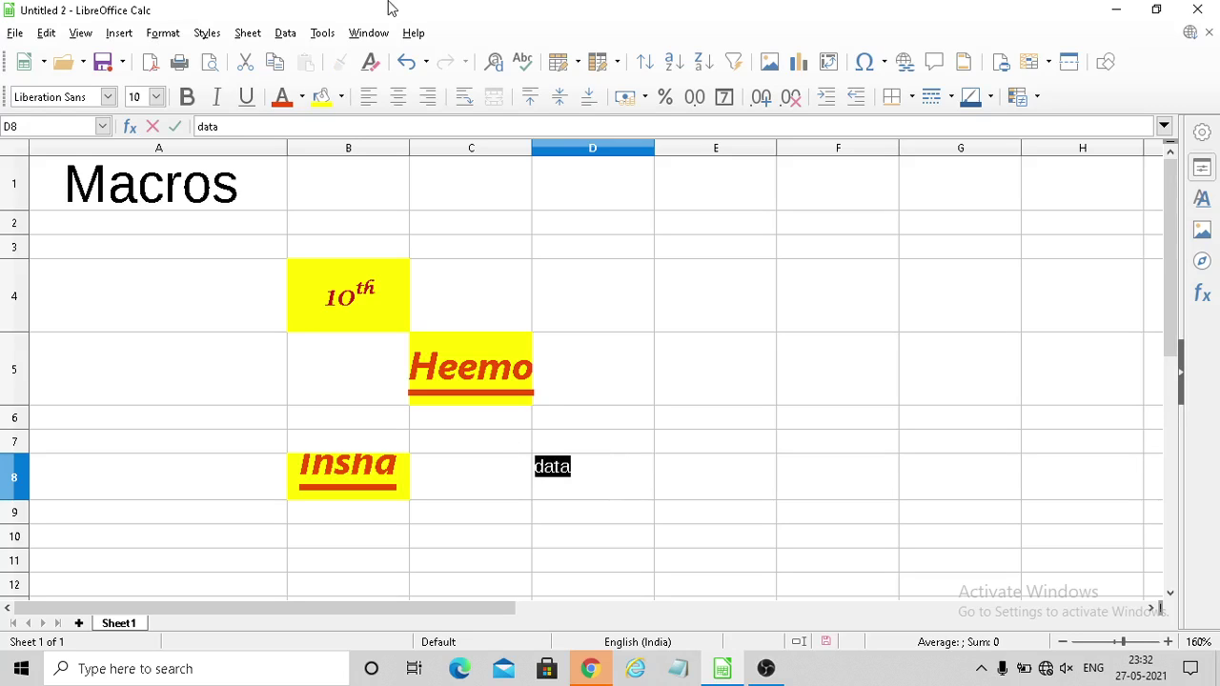
Step: Confirm in the Run Macro chooser that Module1 lists only Macro1, Main and saba, not Level2
left_click(322, 34)
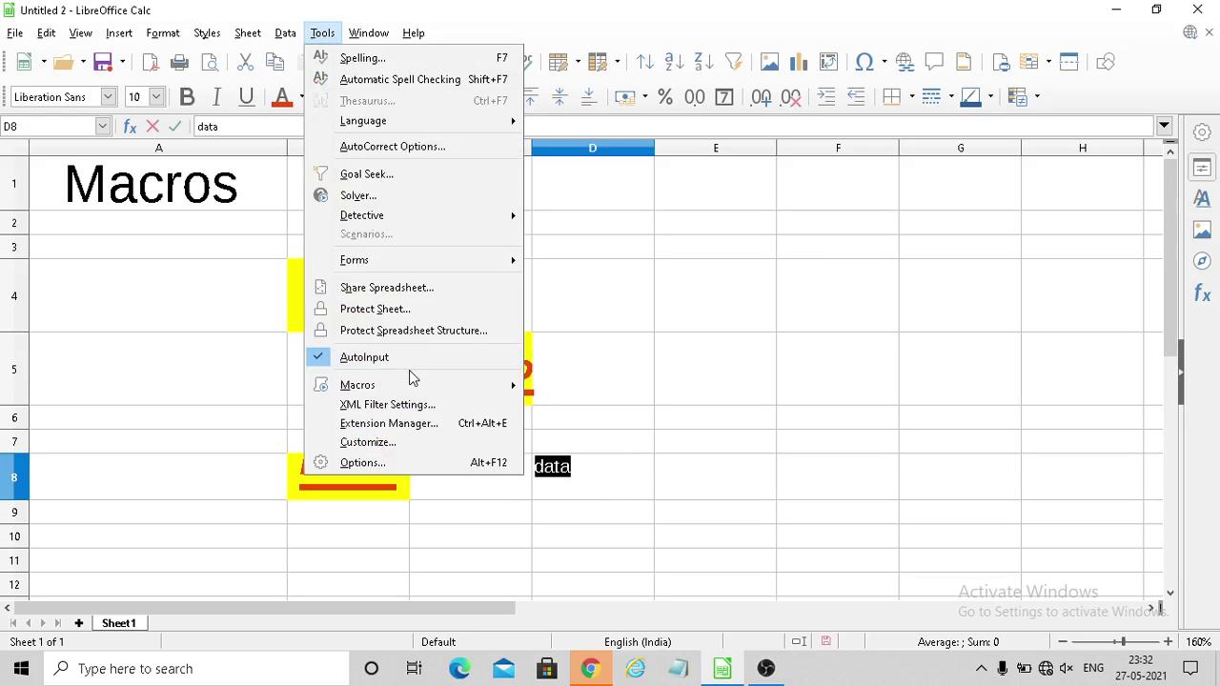
mouse_move(357, 384)
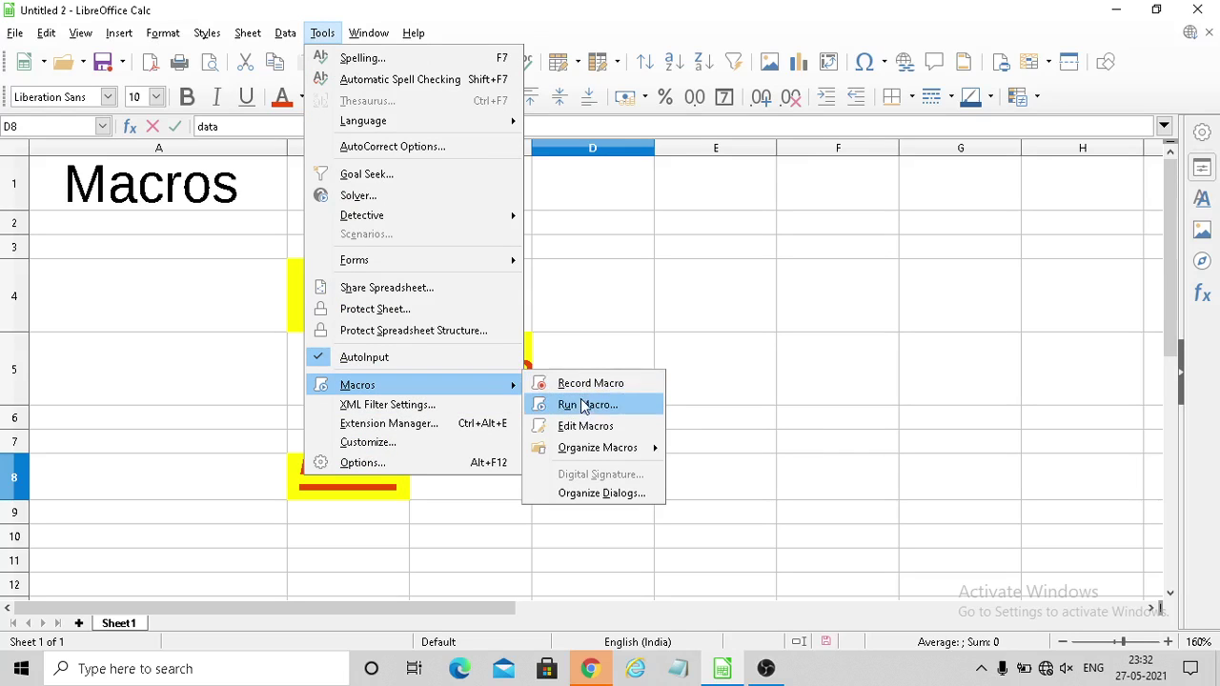
left_click(582, 405)
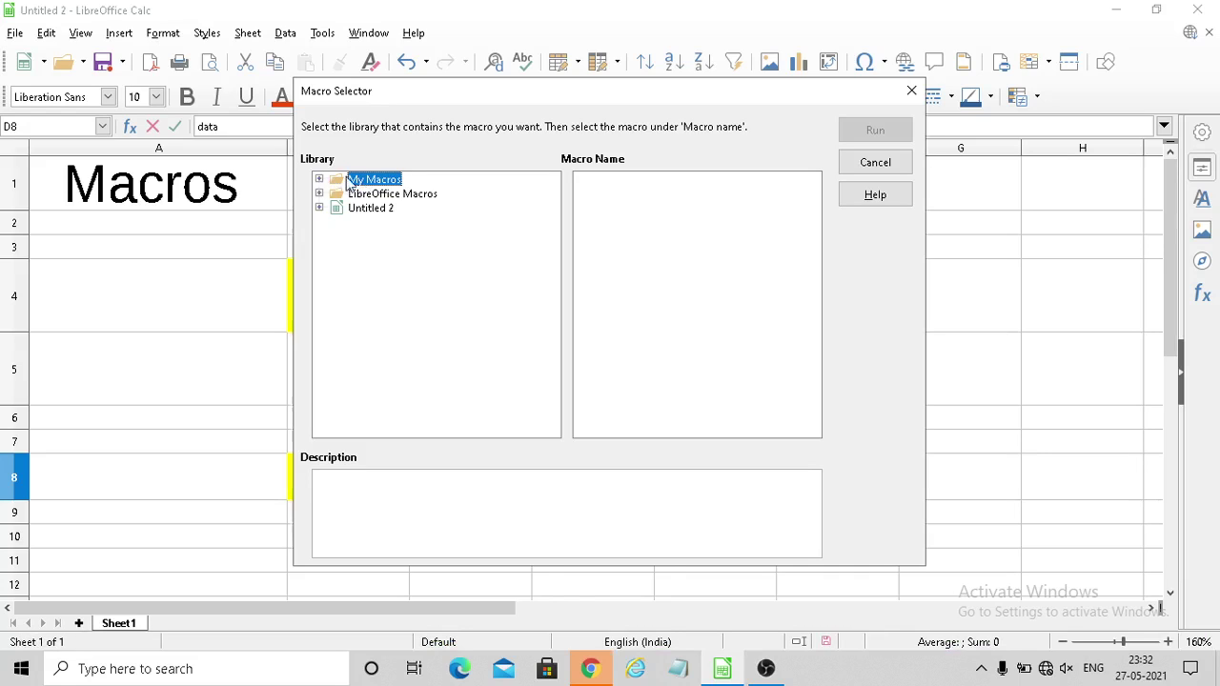
left_click(320, 181)
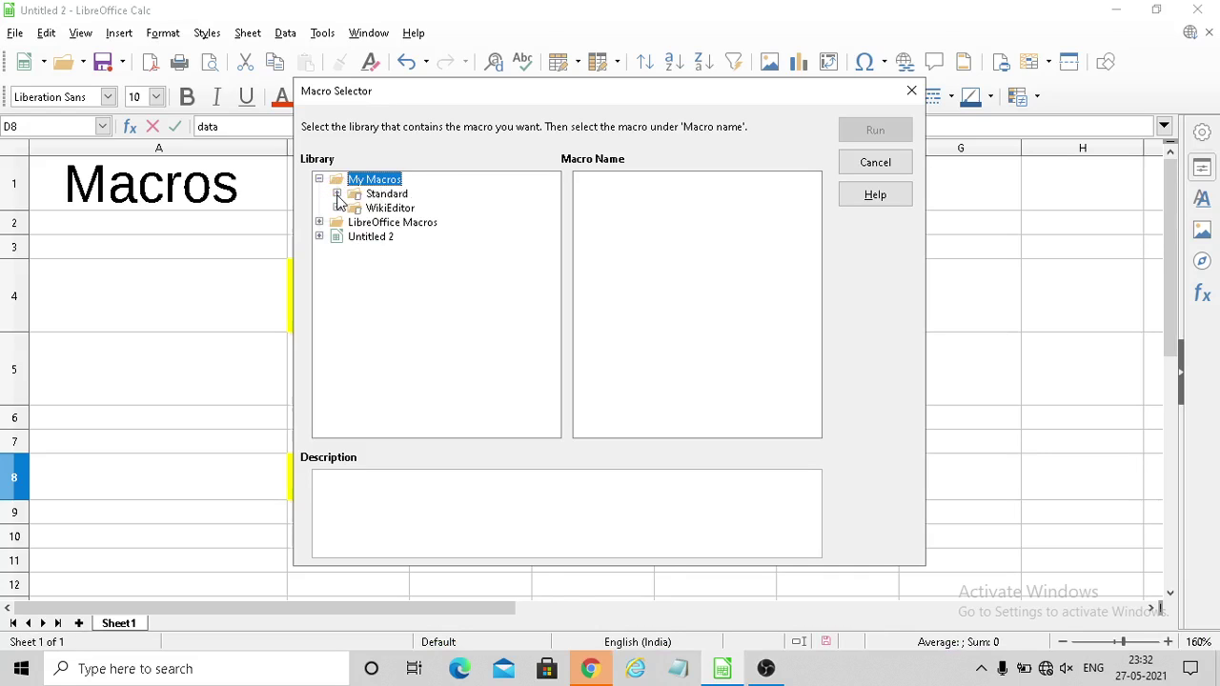
left_click(336, 193)
left_click(405, 207)
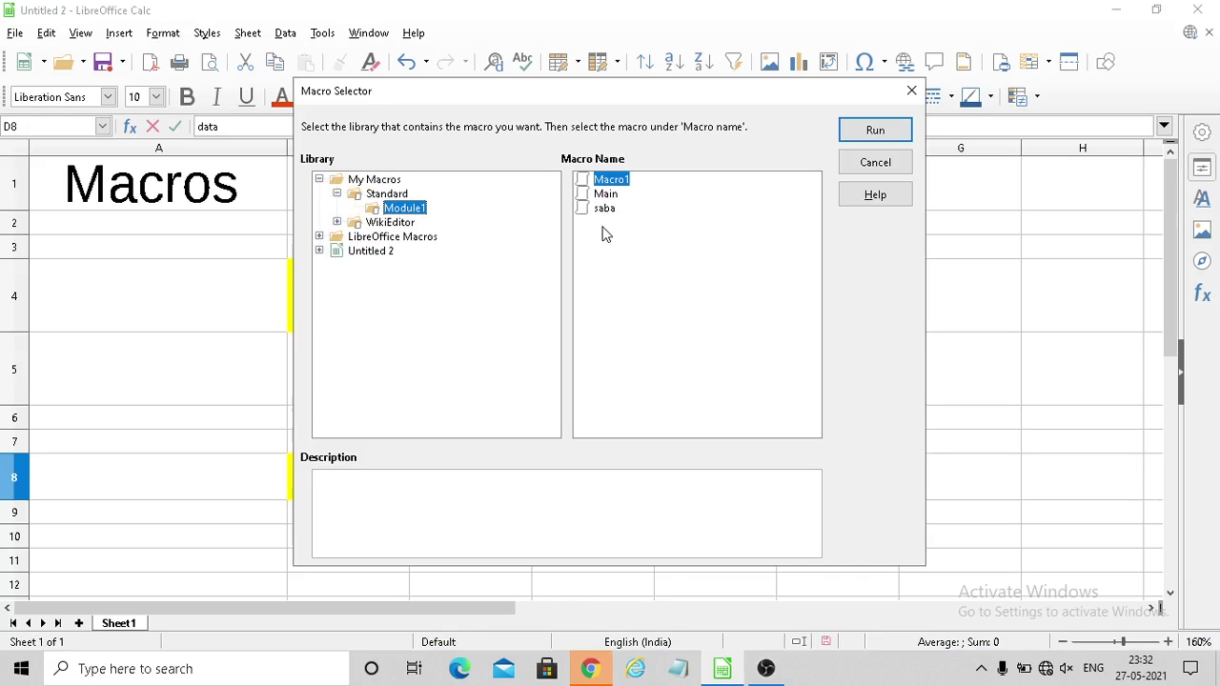
left_click(892, 171)
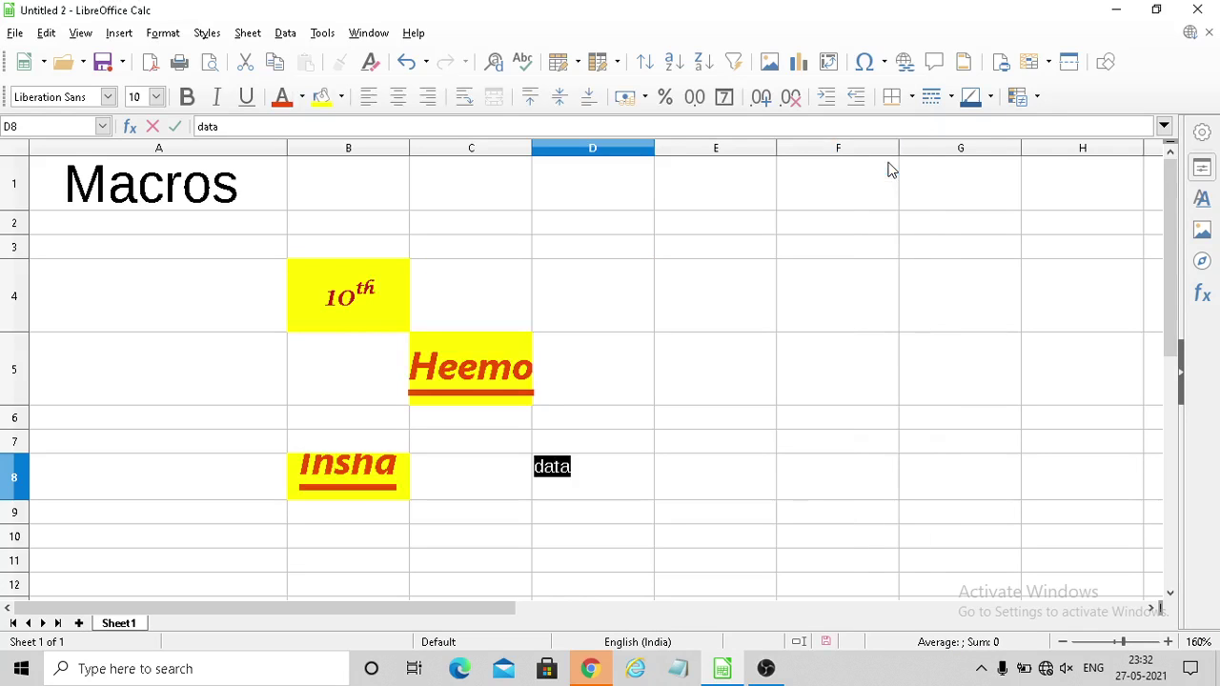